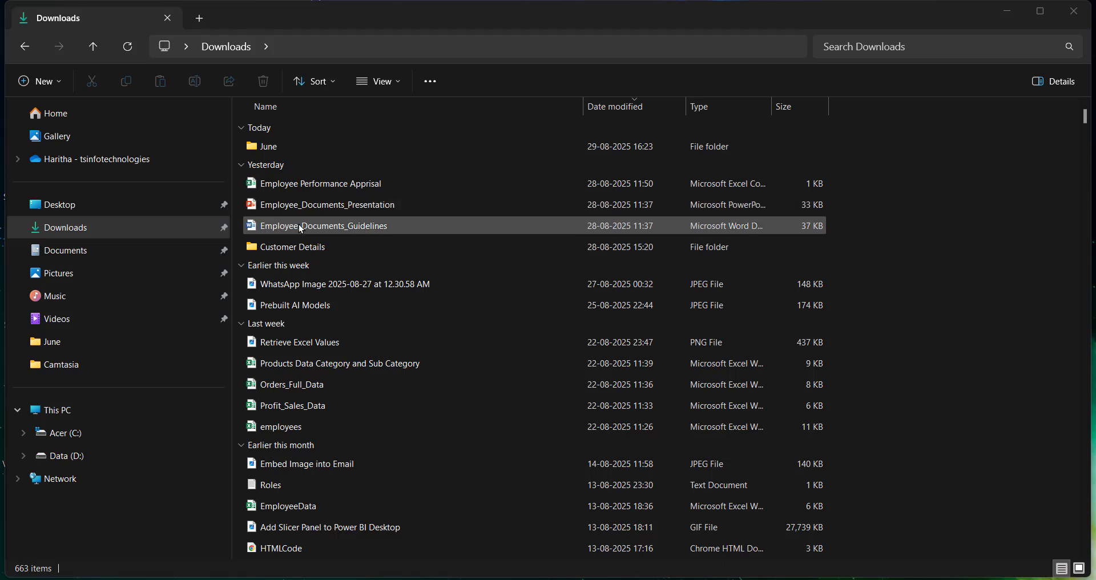
Switch to the SharePoint site and examine the Employee Documents library and its Document Management System folder.
{"action": "left_click", "coordinate": [521, 579]}
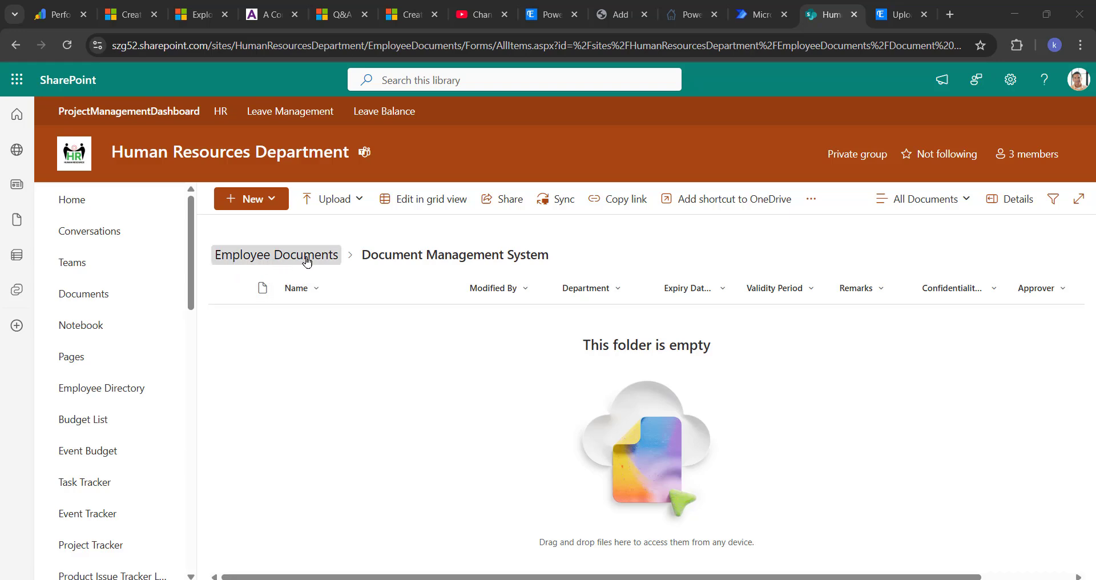
{"action": "left_click", "coordinate": [306, 260]}
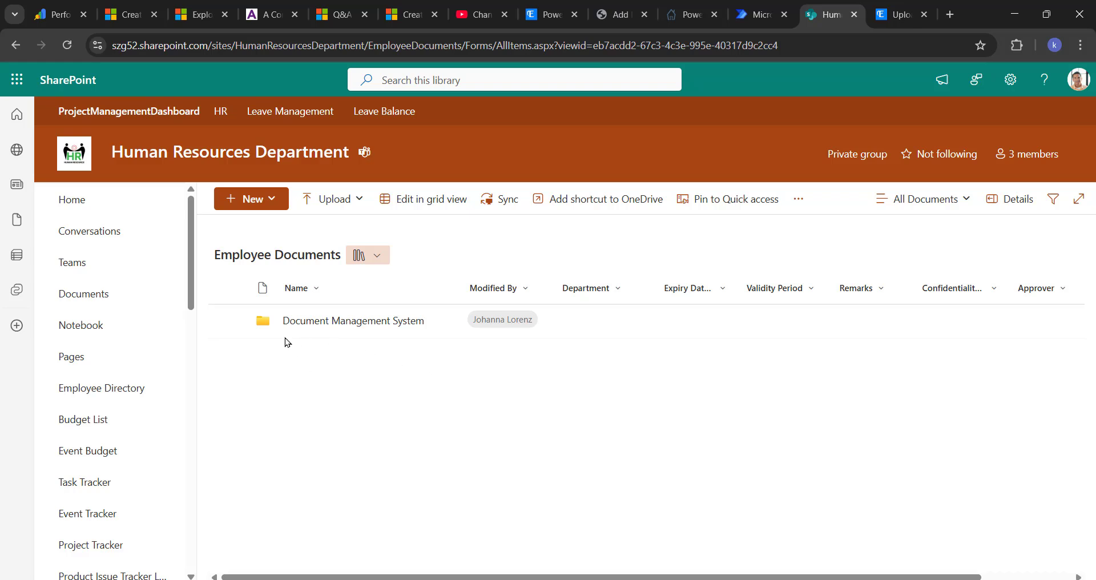
{"action": "left_click", "coordinate": [349, 323]}
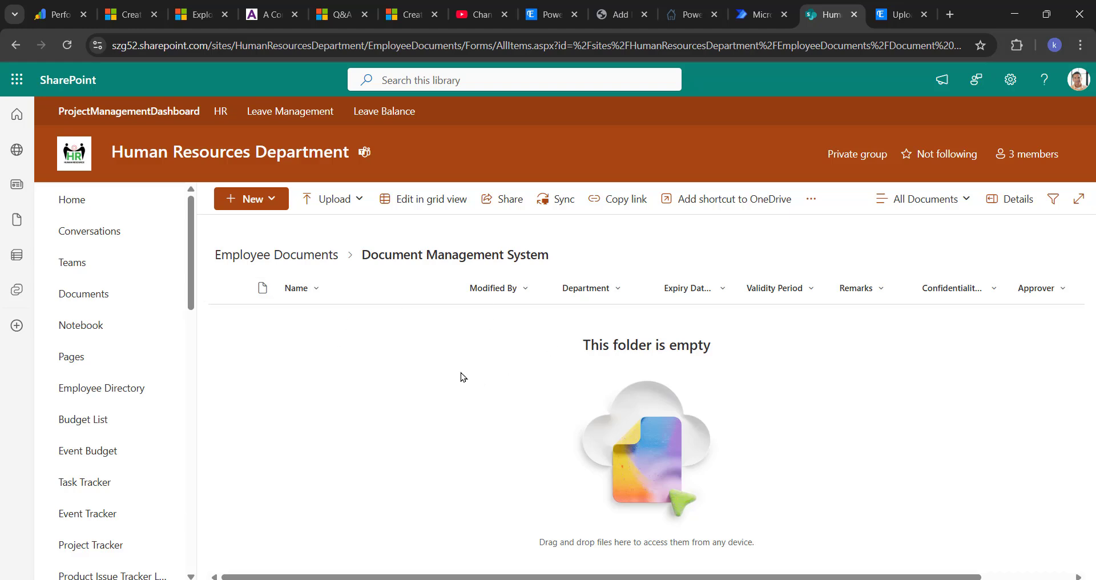
{"action": "left_click", "coordinate": [269, 254]}
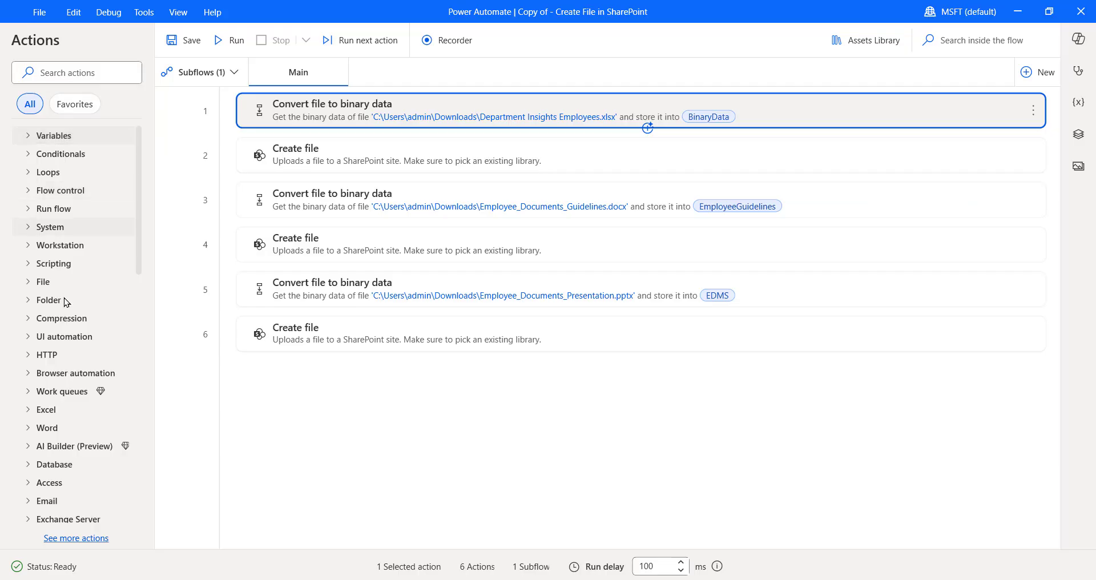
In the Power Automate flow designer, search the available actions for "SharePoint" and examine the SharePoint actions.
{"action": "left_click", "coordinate": [85, 73]}
{"action": "key", "text": "Caps_Lock"}
{"action": "key", "text": "Caps_Lock"}
{"action": "type", "text": "Share"}
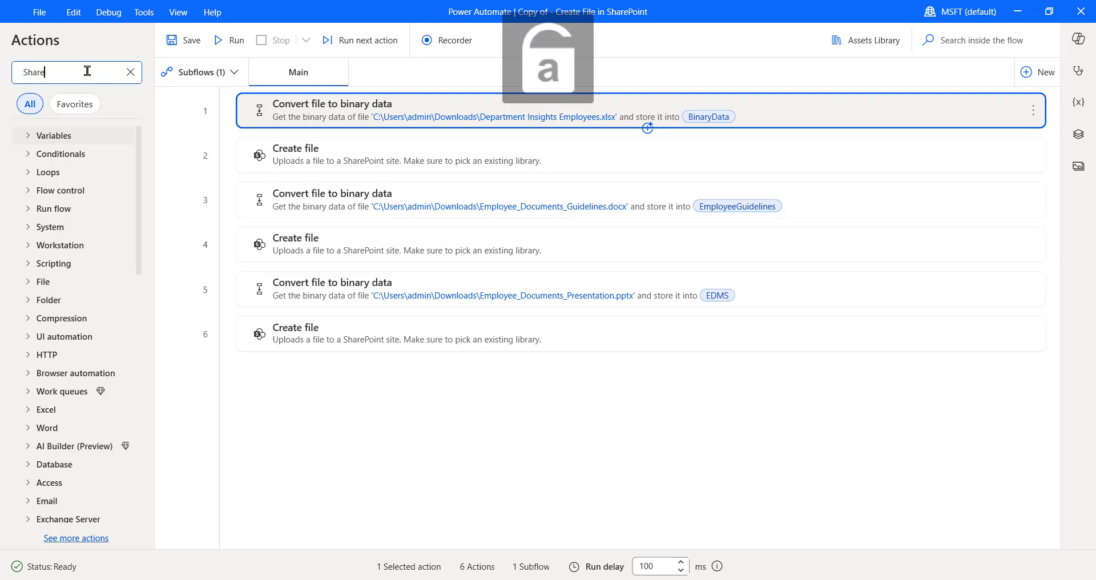
{"action": "key", "text": "Caps_Lock"}
{"action": "type", "text": "P"}
{"action": "key", "text": "Caps_Lock"}
{"action": "type", "text": "oi"}
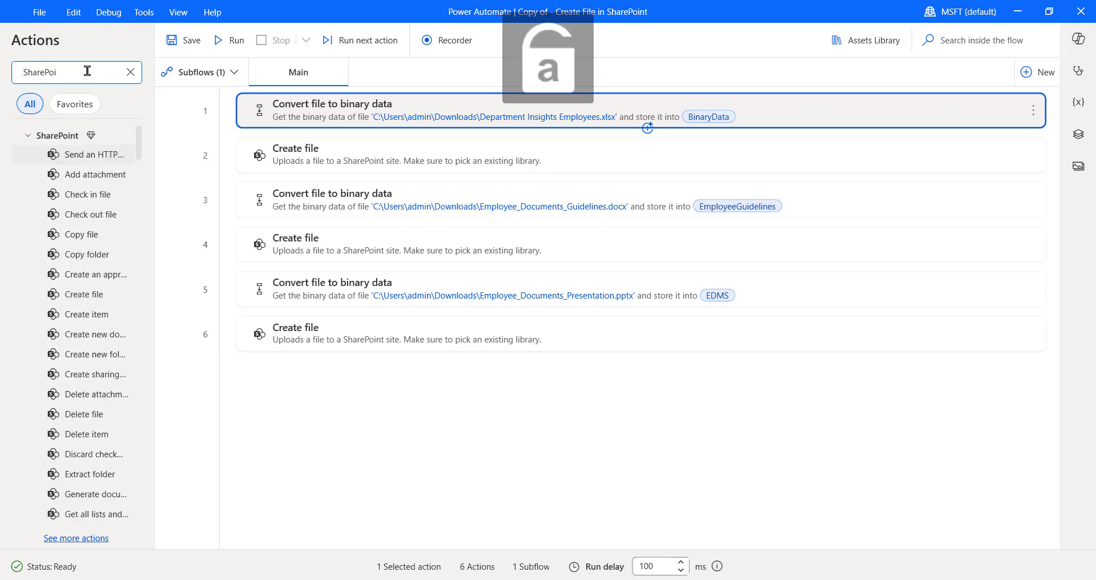
{"action": "type", "text": "nt"}
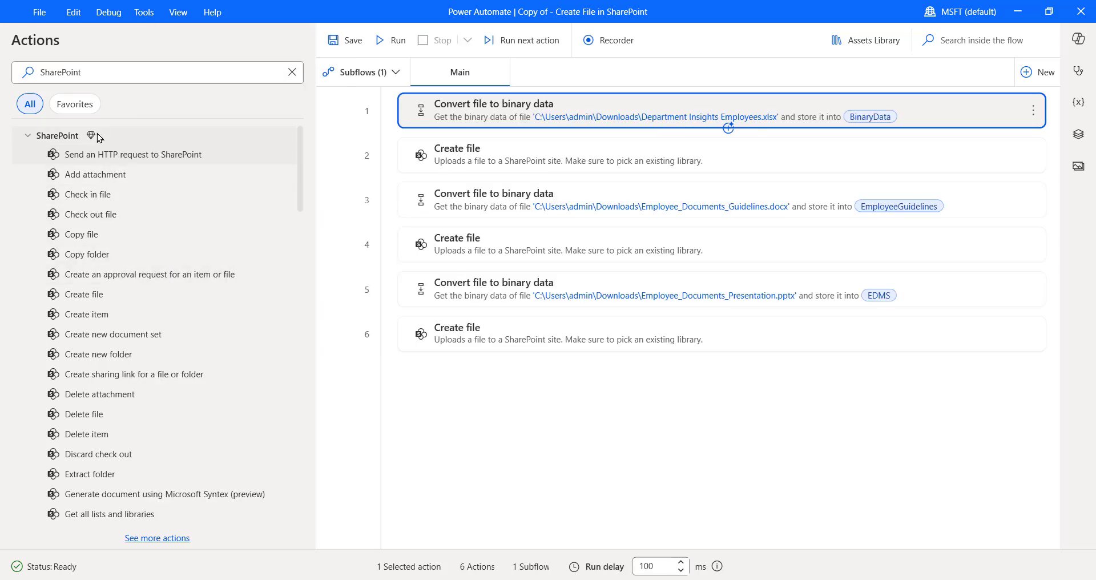
{"action": "mouse_move", "coordinate": [92, 140]}
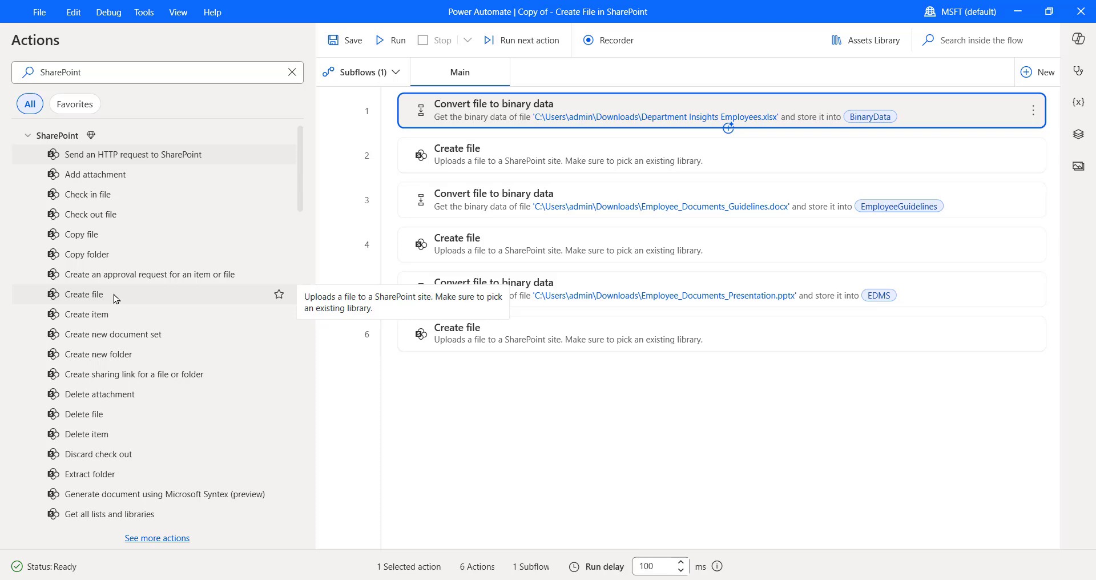
Search the actions for "convert file" and try to add Convert file to binary data at the end of the flow.
{"action": "left_click", "coordinate": [292, 73]}
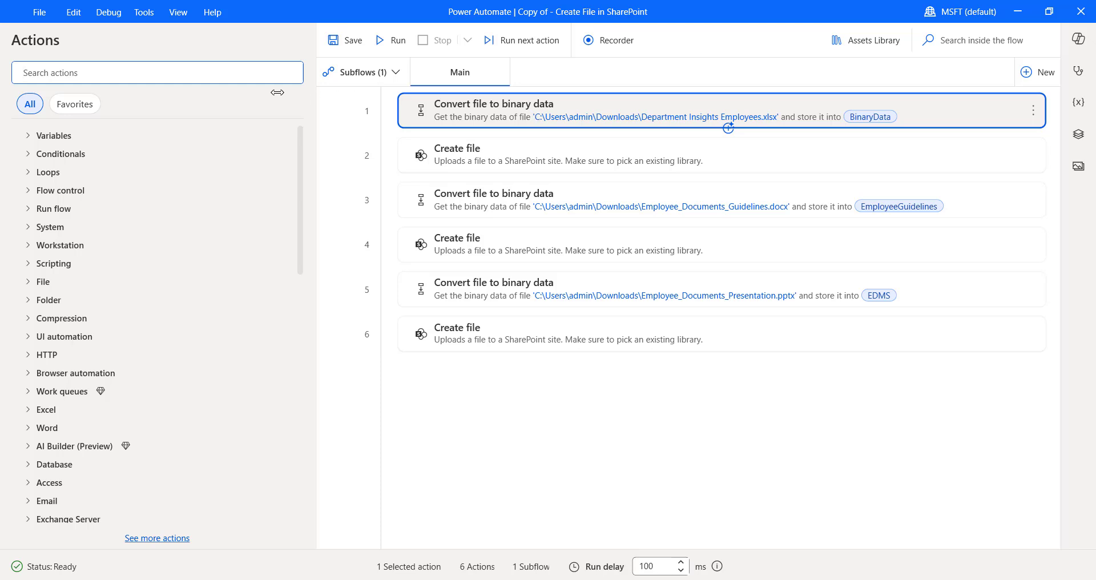
{"action": "type", "text": "convert file"}
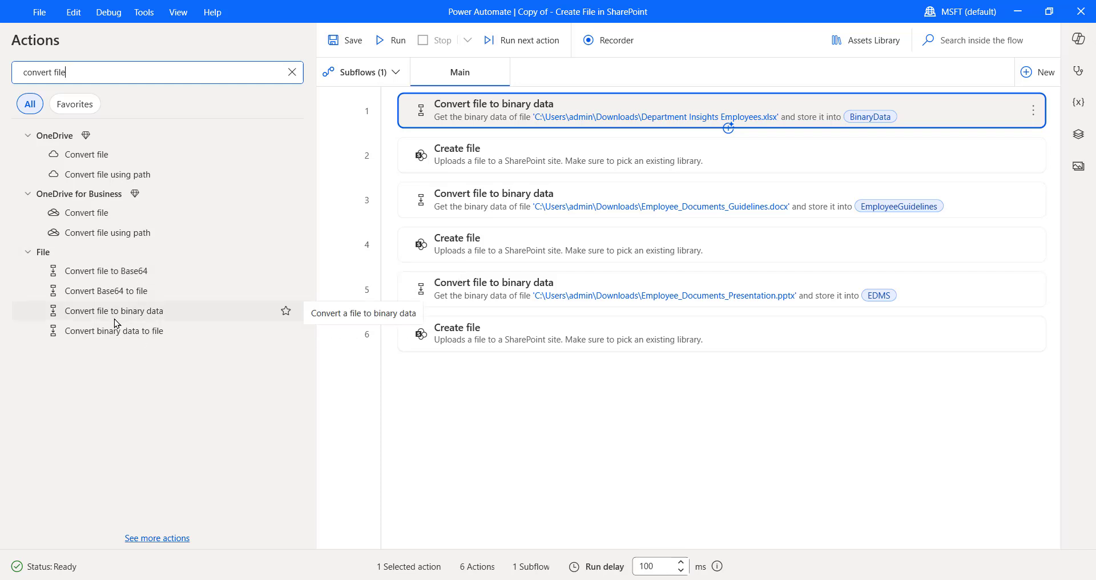
{"action": "left_click", "coordinate": [155, 312]}
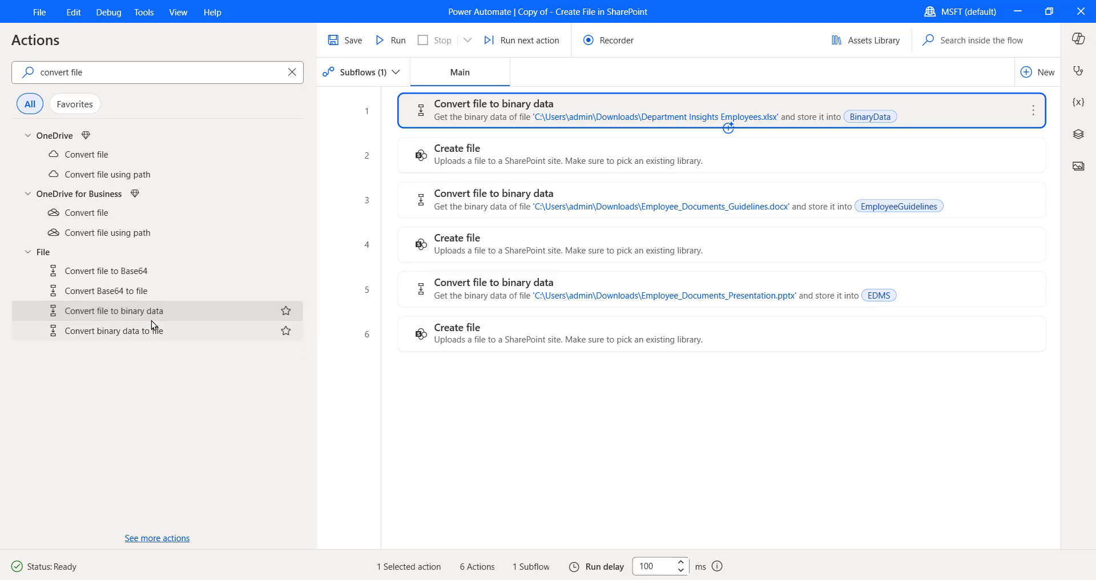
{"action": "left_click_drag", "start_coordinate": [161, 311], "coordinate": [547, 377]}
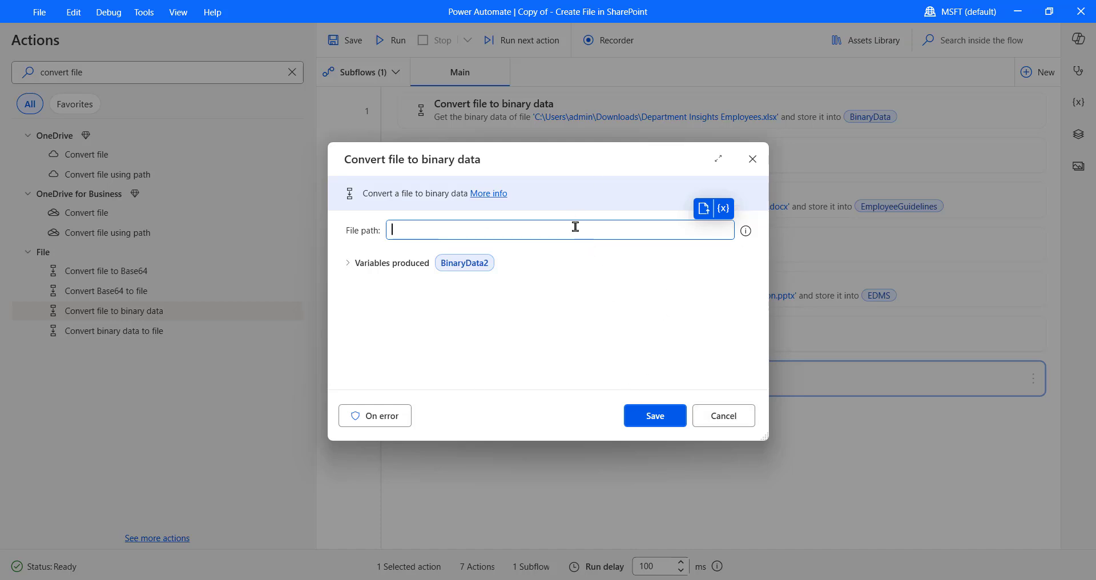
{"action": "left_click", "coordinate": [708, 211]}
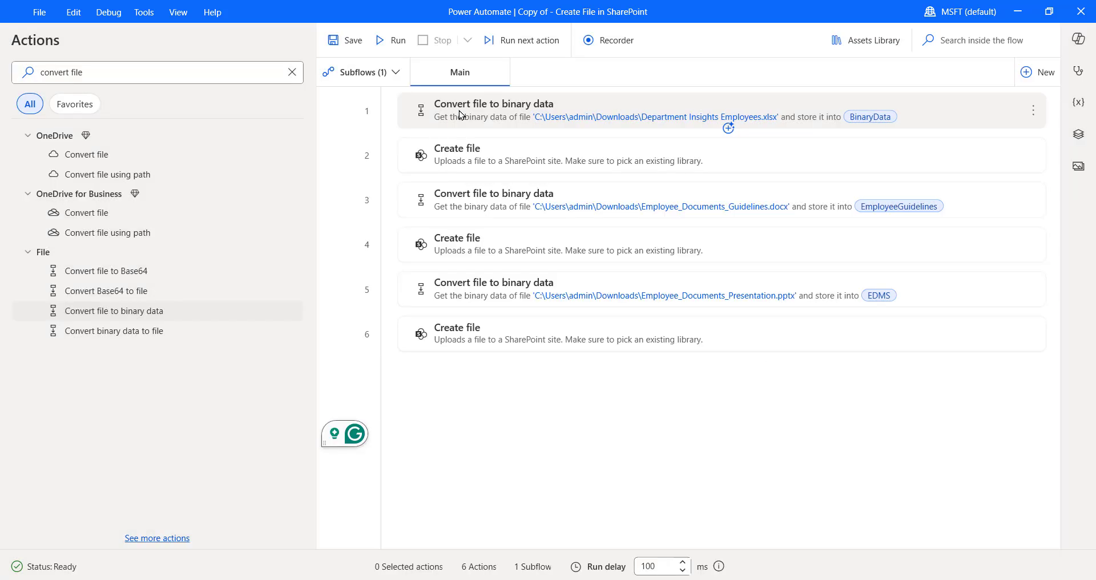
Review the first Convert file to binary data action's file path and the source files in Downloads, and save the action.
{"action": "left_click", "coordinate": [506, 118]}
{"action": "double_click", "coordinate": [506, 114]}
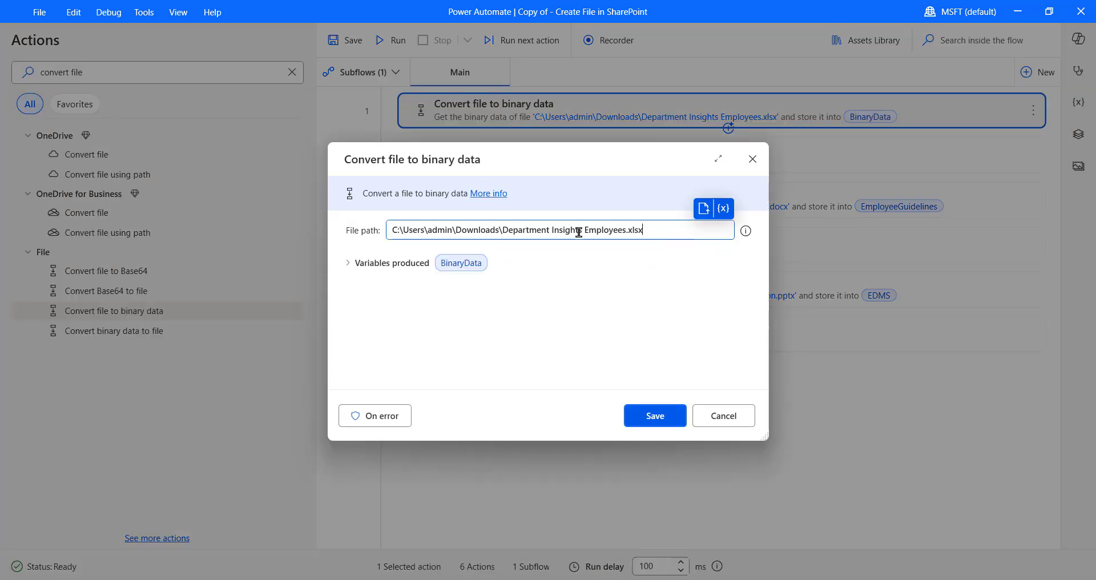
{"action": "left_click", "coordinate": [661, 230]}
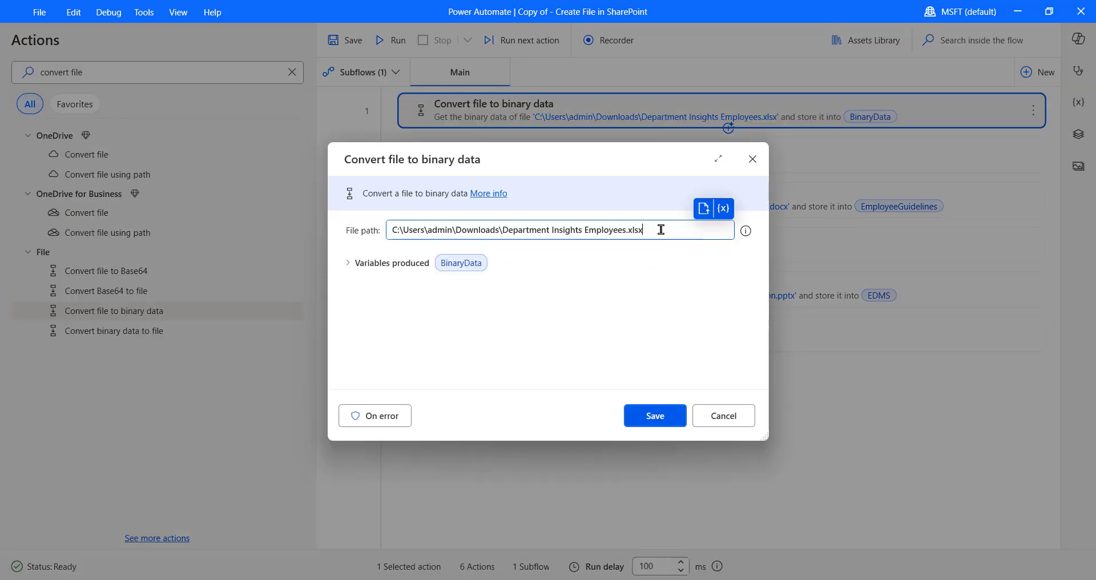
{"action": "left_click", "coordinate": [706, 213]}
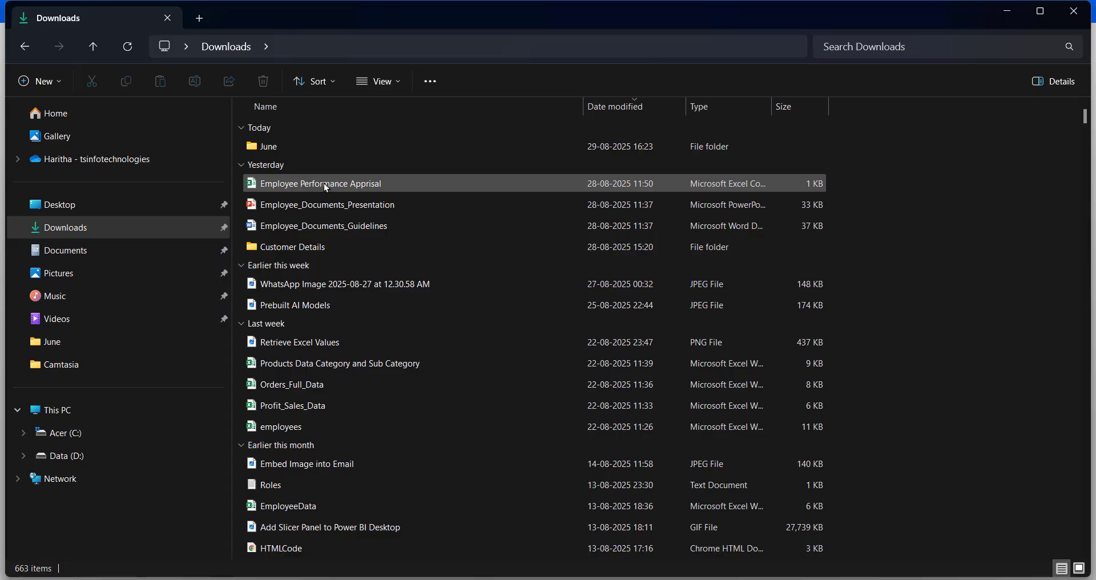
{"action": "left_click", "coordinate": [324, 182]}
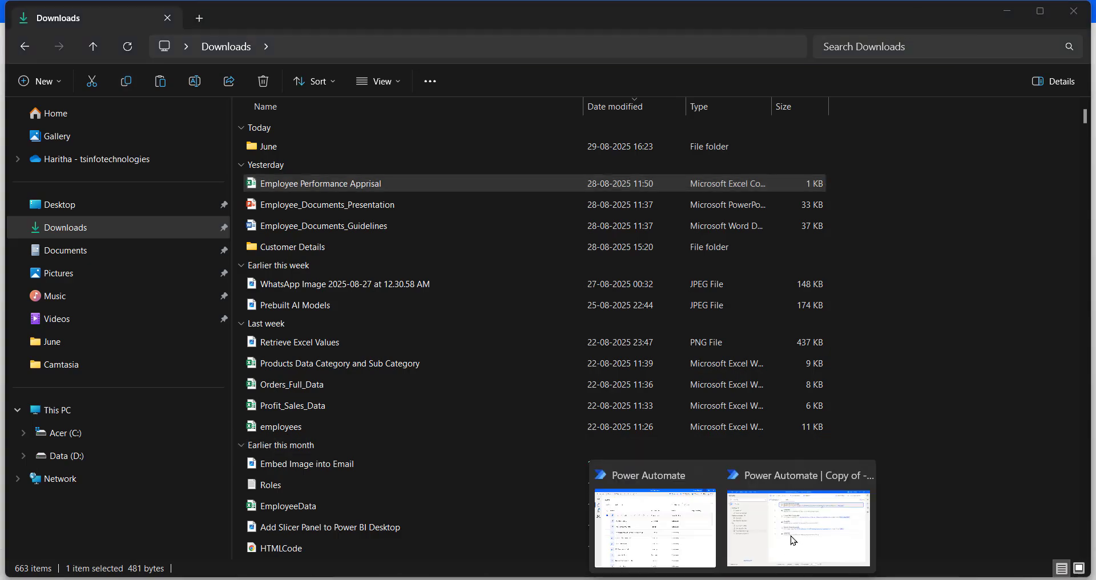
{"action": "left_click", "coordinate": [793, 540]}
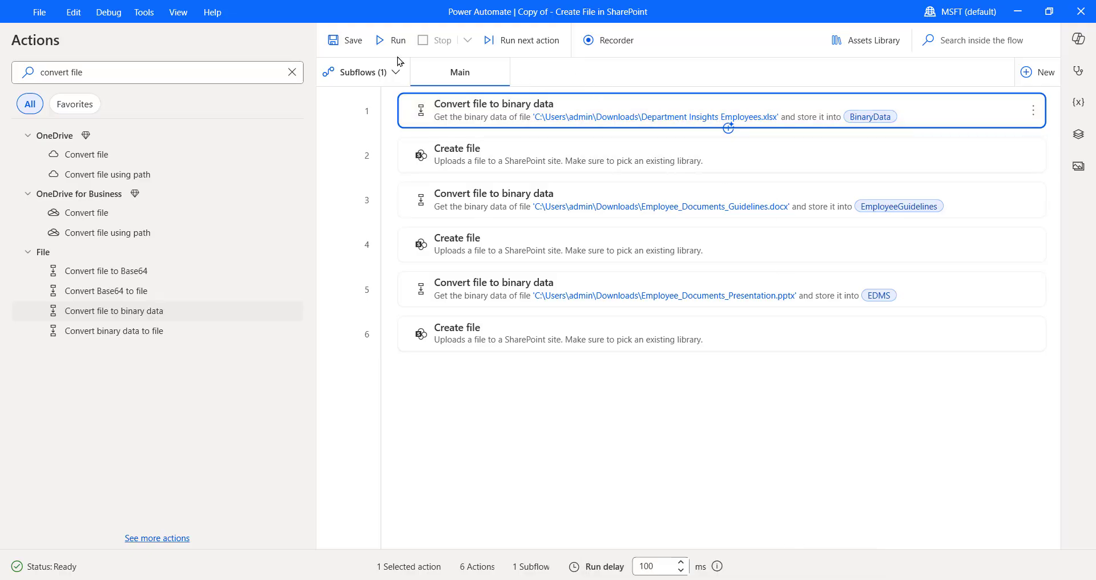
{"action": "double_click", "coordinate": [802, 113]}
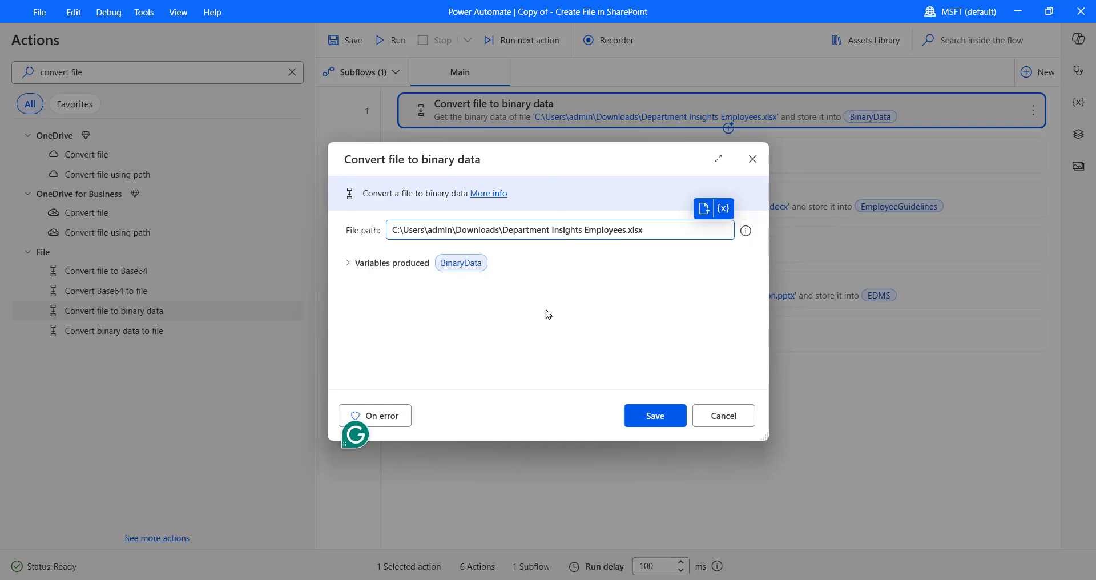
{"action": "left_click", "coordinate": [658, 419]}
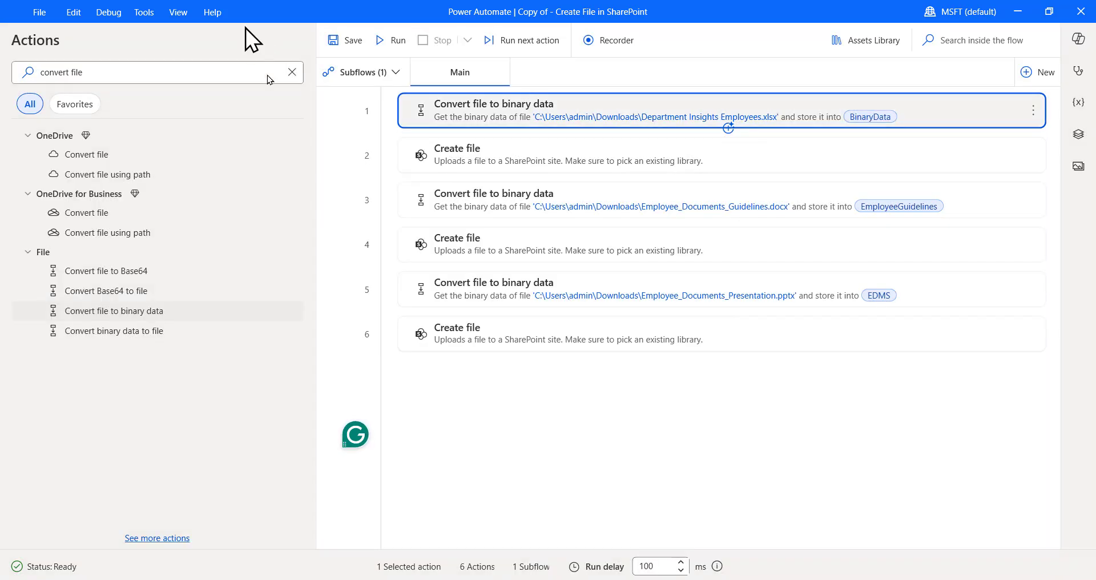
Open the first Create file action and examine its available site addresses and folder paths.
{"action": "left_click", "coordinate": [525, 162]}
{"action": "double_click", "coordinate": [524, 162]}
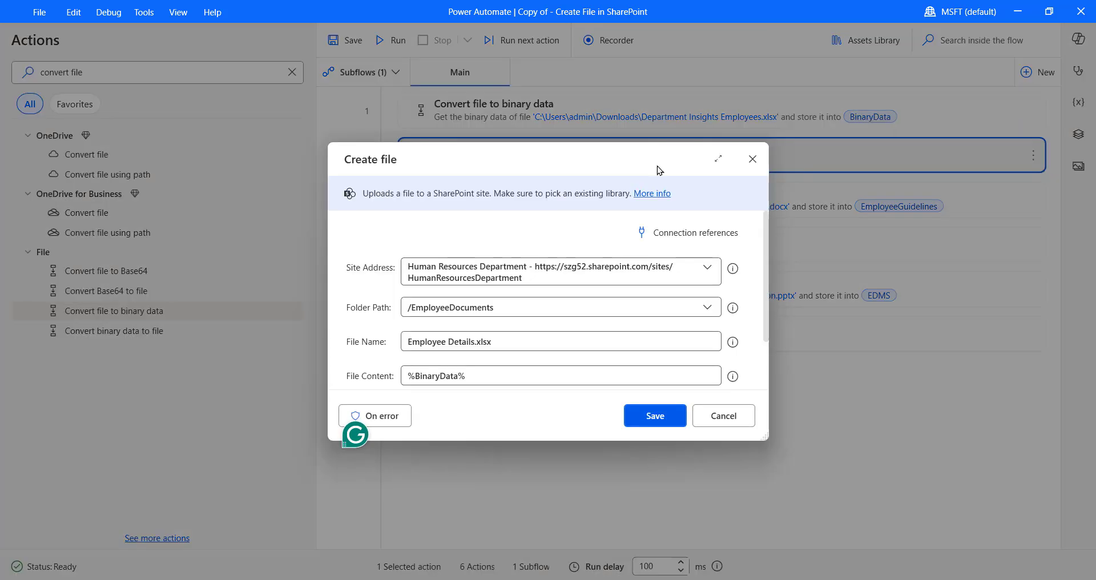
{"action": "scroll", "coordinate": [420, 258], "scroll_direction": "down", "scroll_amount": 1}
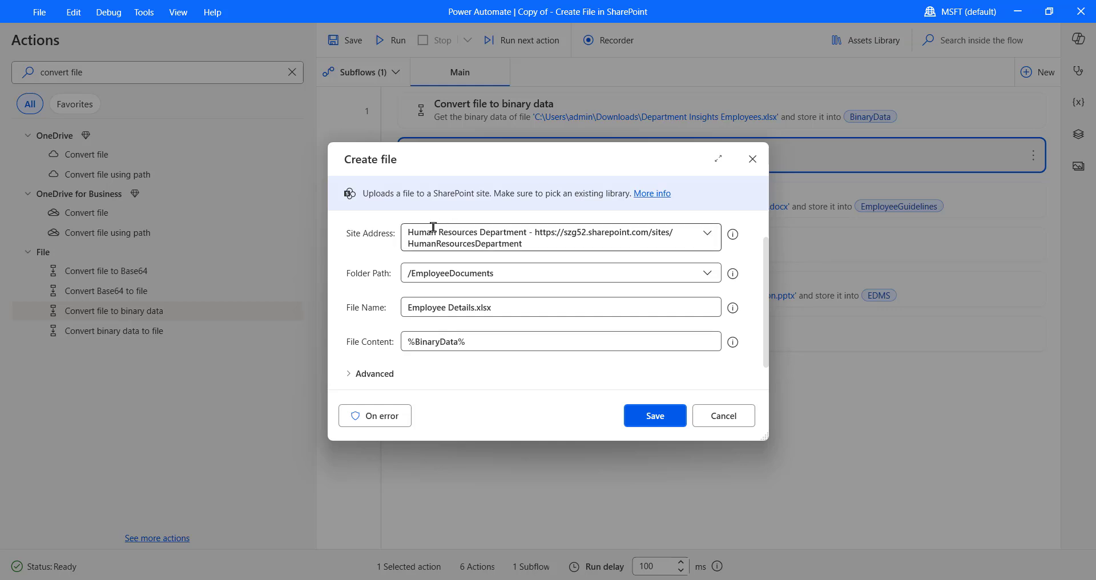
{"action": "scroll", "coordinate": [433, 227], "scroll_direction": "up", "scroll_amount": 1}
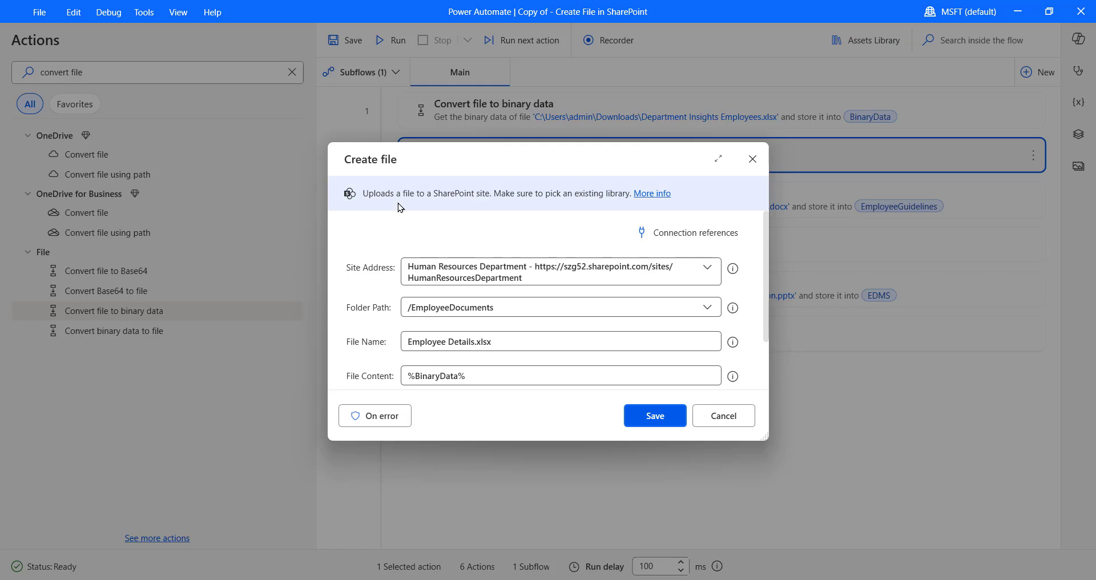
{"action": "left_click", "coordinate": [708, 267]}
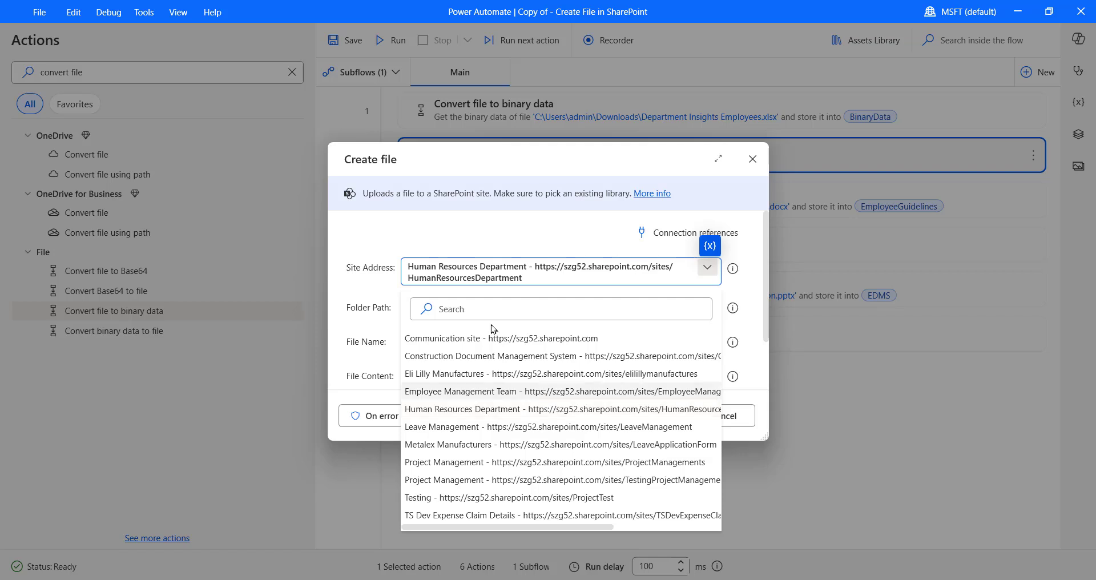
{"action": "left_click", "coordinate": [505, 306]}
{"action": "left_click", "coordinate": [391, 297]}
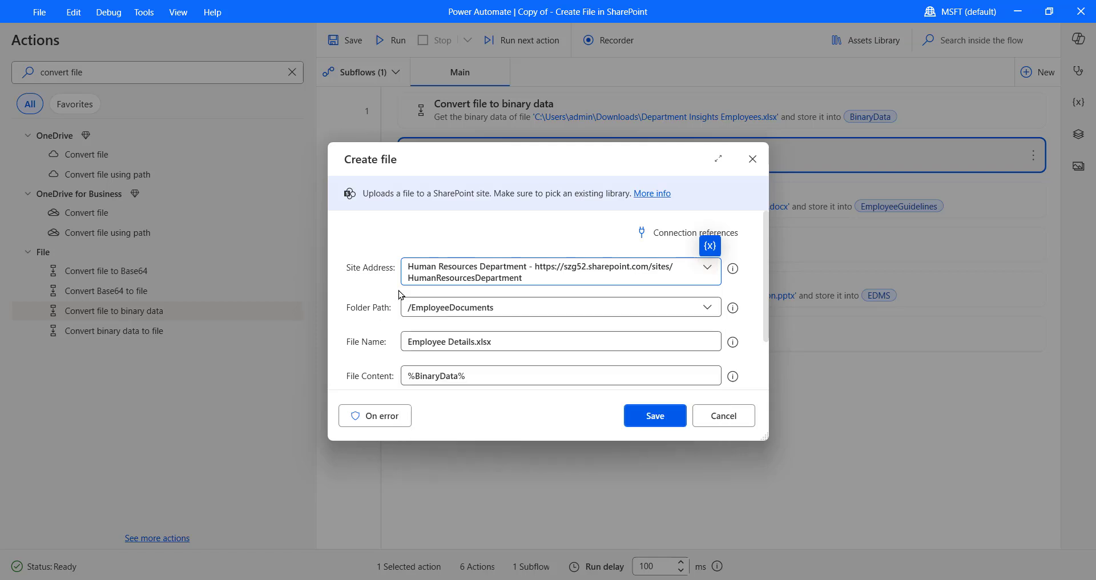
{"action": "left_click", "coordinate": [707, 308]}
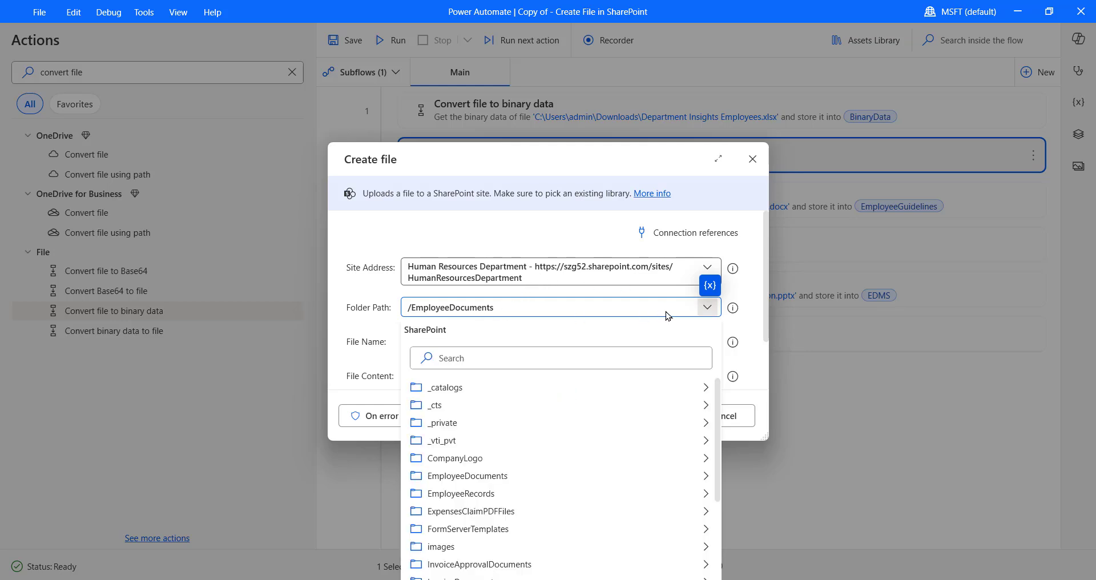
{"action": "left_click", "coordinate": [708, 308]}
{"action": "left_click", "coordinate": [707, 307]}
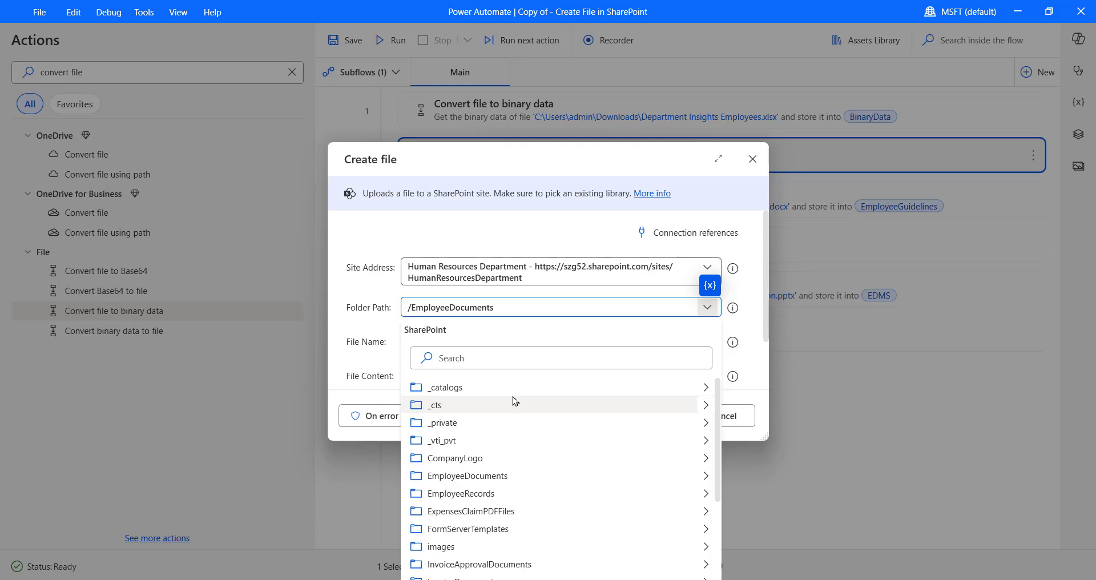
{"action": "left_click", "coordinate": [365, 352]}
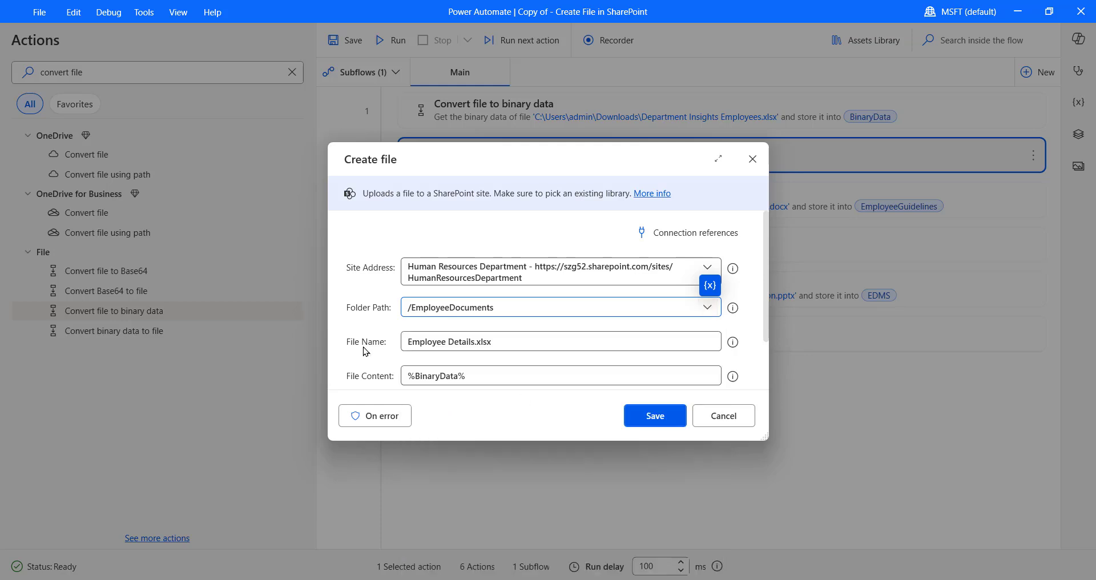
Re-enter the extension of the Create file action's file name so it reads Employee Details.xlsx.
{"action": "left_click", "coordinate": [516, 341]}
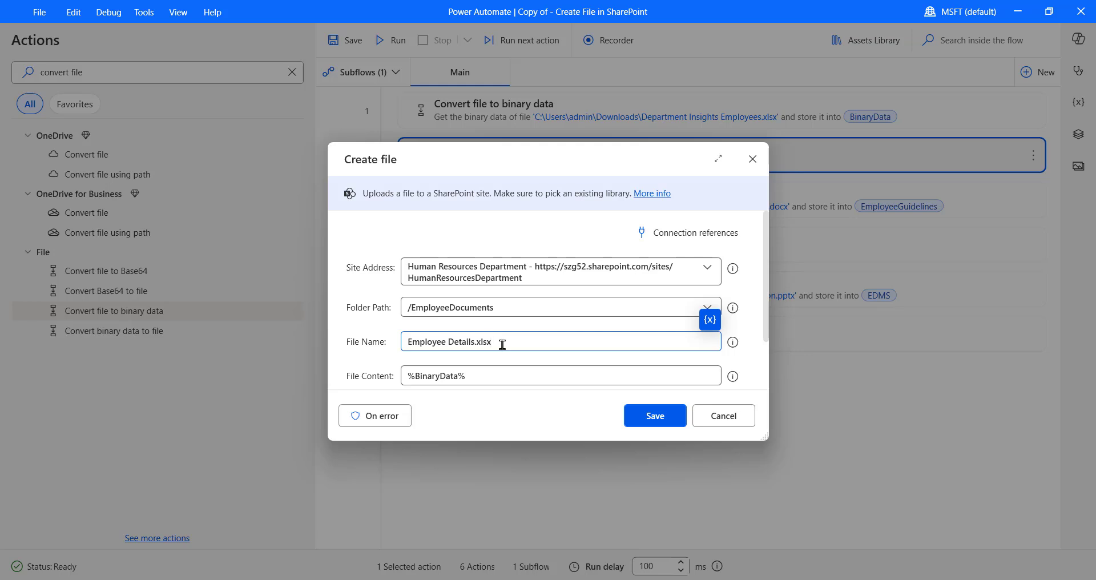
{"action": "key", "text": "BackSpace"}
{"action": "key", "text": "BackSpace"}
{"action": "key", "text": "BackSpace"}
{"action": "key", "text": "BackSpace"}
{"action": "key", "text": "BackSpace"}
{"action": "type", "text": ".x"}
Set the Create file action's file content to a single %BinaryData% variable and save the action.
{"action": "left_click", "coordinate": [552, 377]}
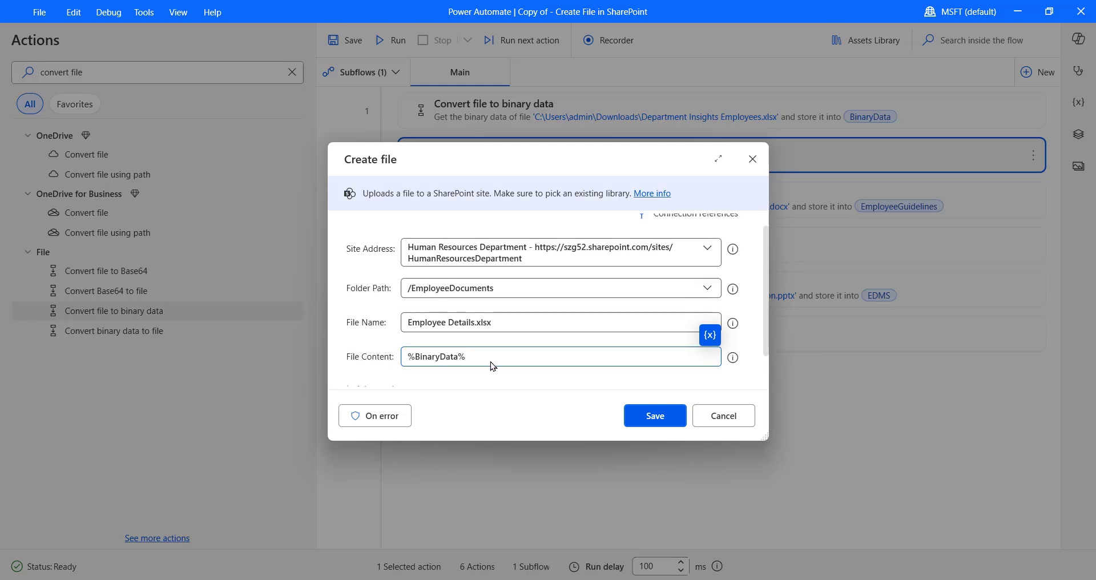
{"action": "left_click", "coordinate": [711, 337]}
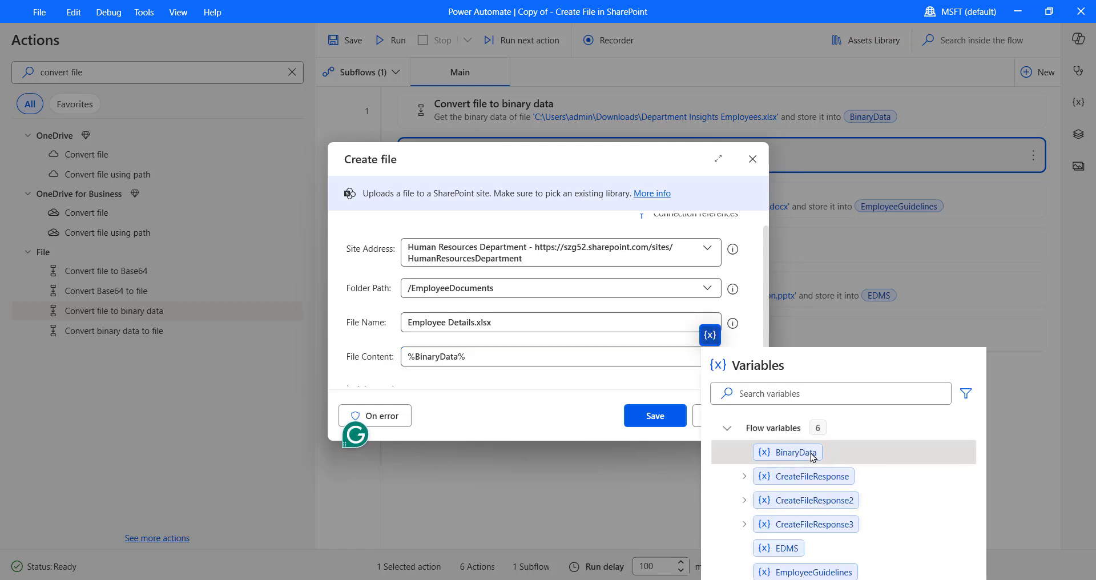
{"action": "left_click", "coordinate": [811, 453]}
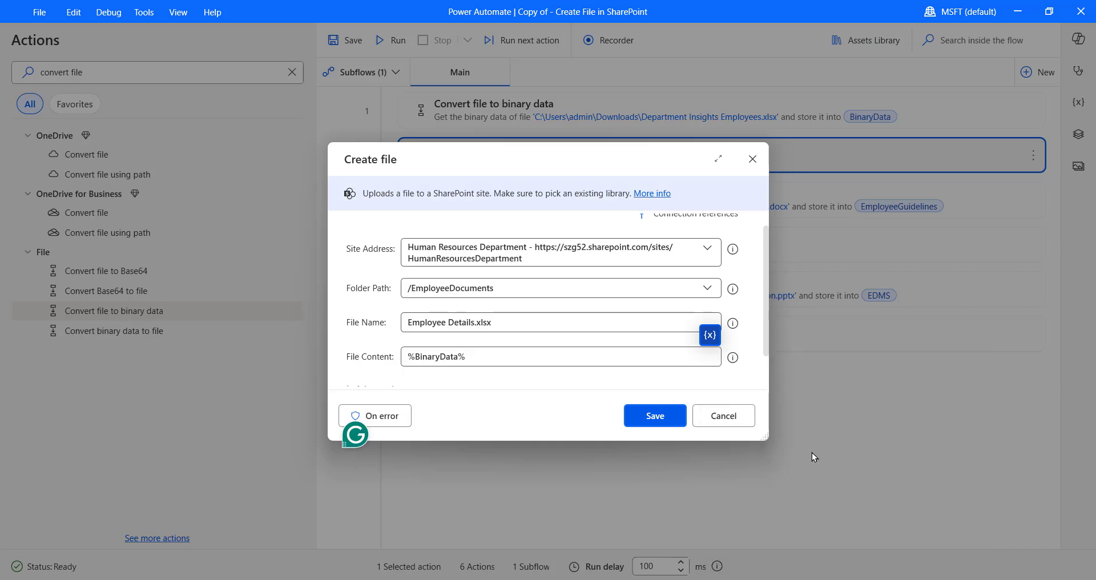
{"action": "left_click_drag", "start_coordinate": [523, 357], "coordinate": [466, 355]}
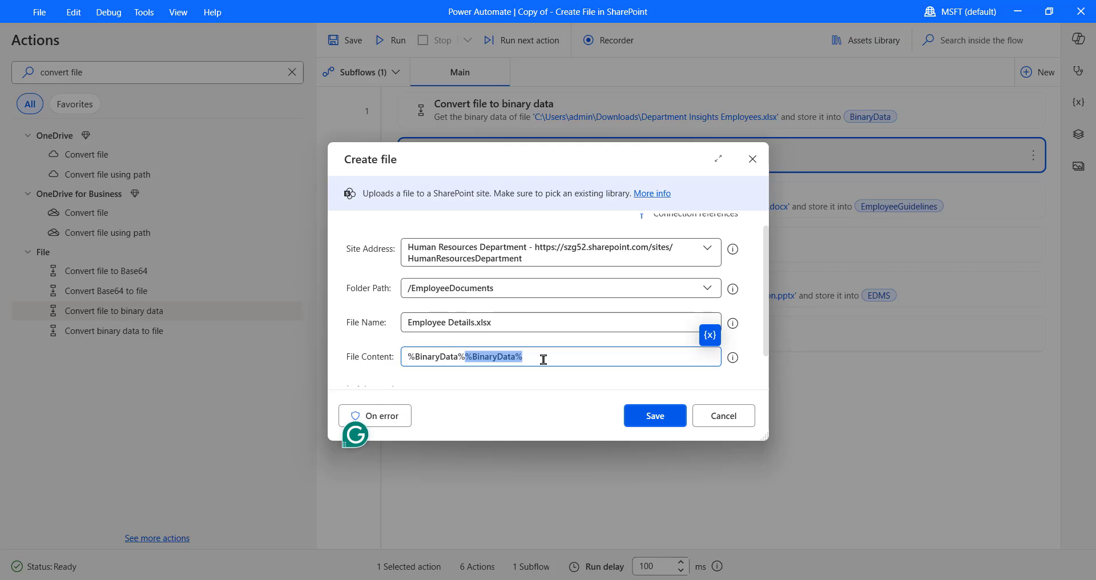
{"action": "key", "text": "BackSpace"}
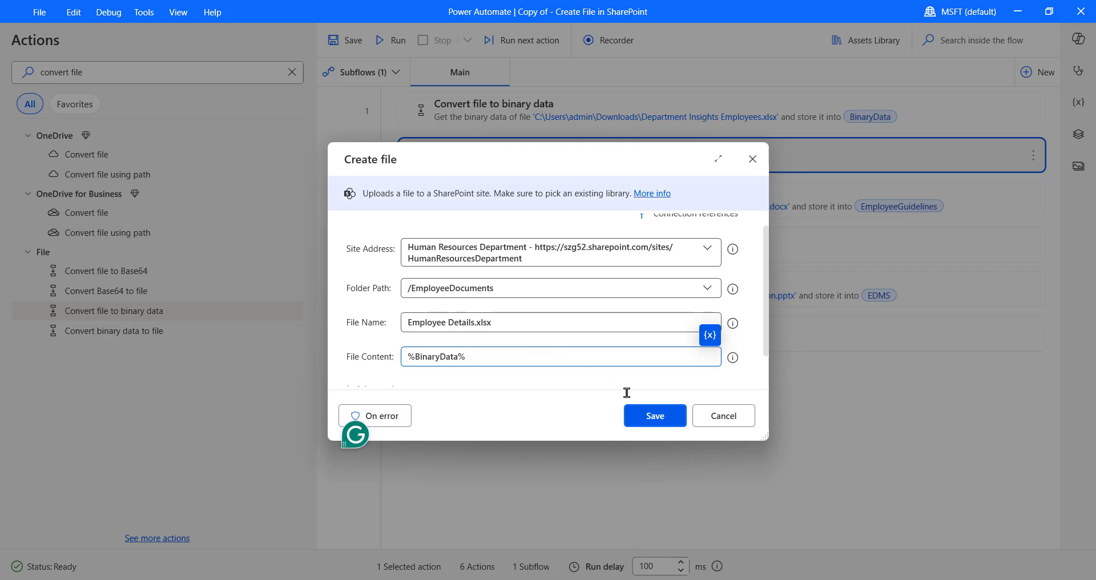
{"action": "left_click", "coordinate": [659, 423]}
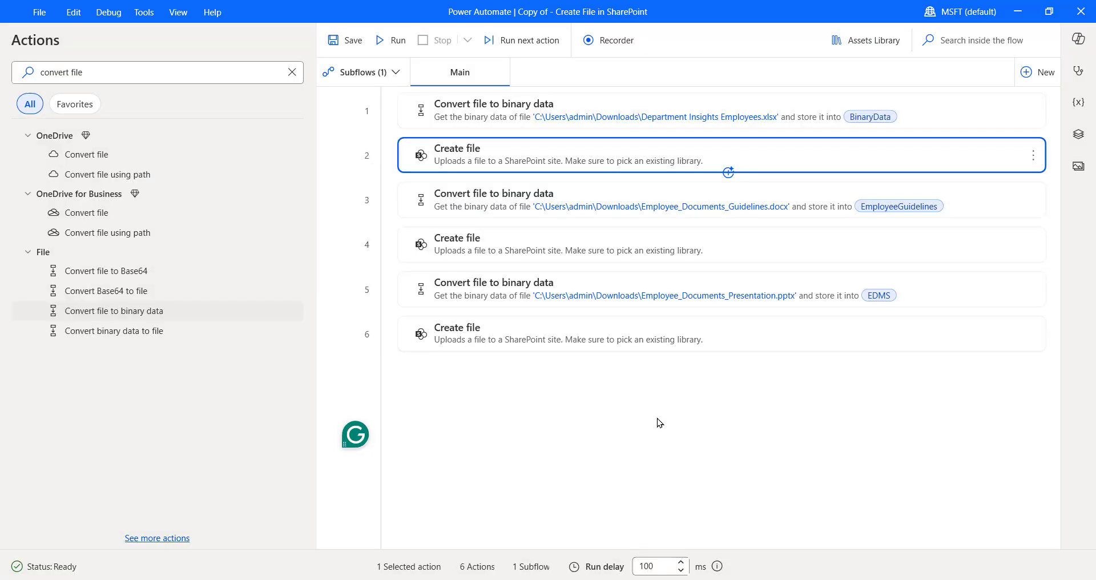
Review the file path and produced variable of the Convert file to binary data action for Employee_Documents_Guidelines.docx, and save the action.
{"action": "double_click", "coordinate": [483, 205]}
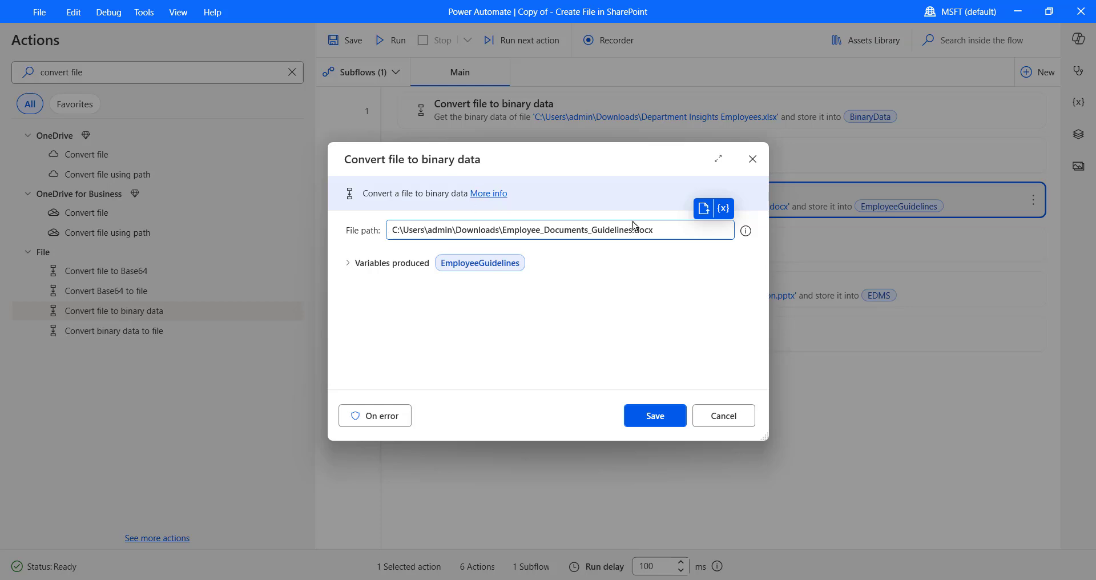
{"action": "left_click", "coordinate": [665, 231]}
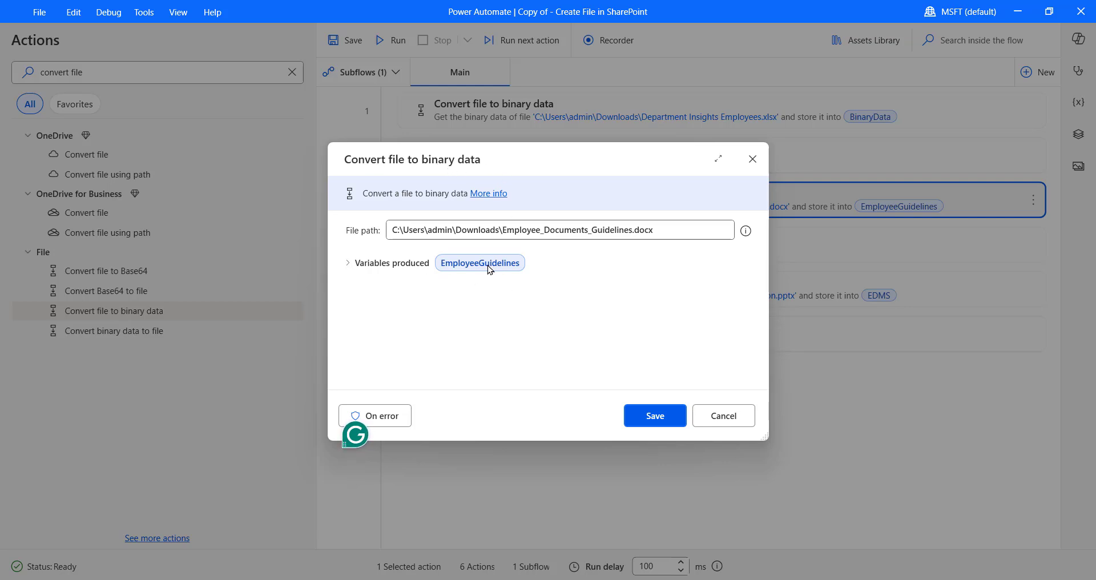
{"action": "left_click", "coordinate": [646, 417]}
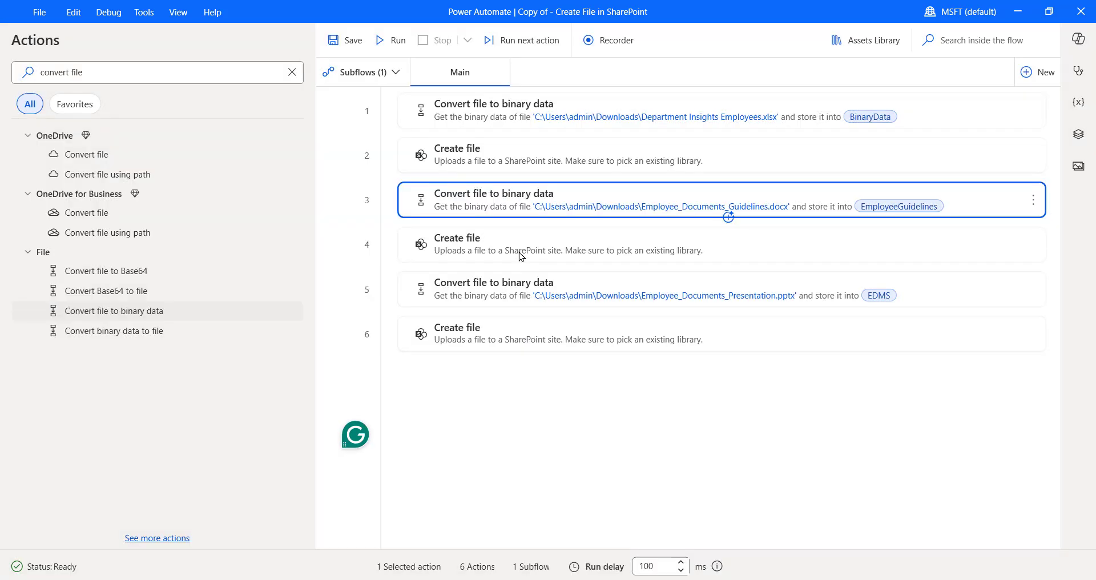
Set the second Create file action's folder path to /EmployeeDocuments/Document Management System.
{"action": "left_click", "coordinate": [522, 257]}
{"action": "double_click", "coordinate": [522, 257]}
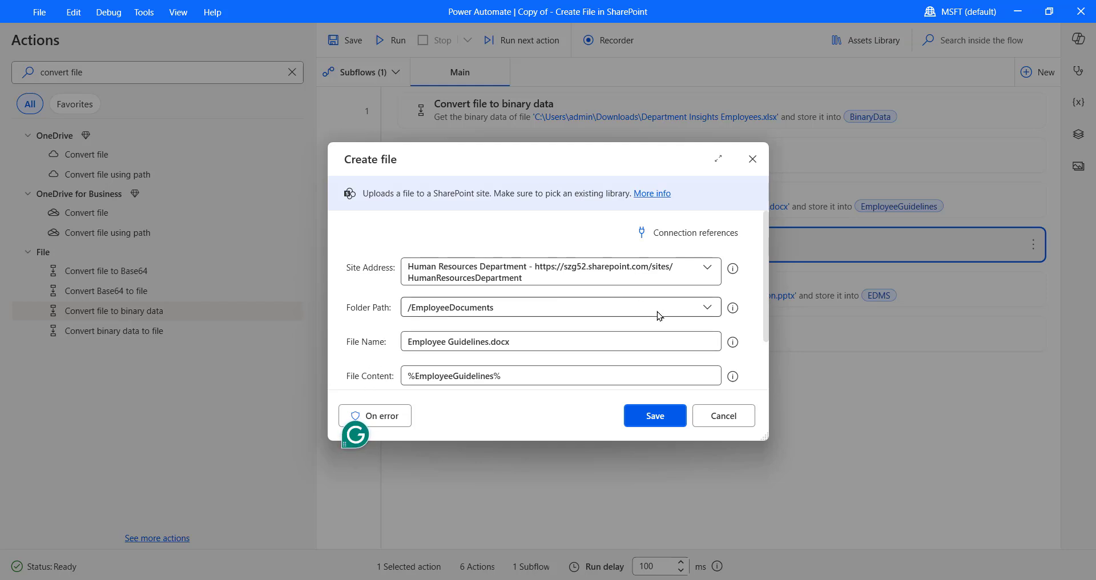
{"action": "left_click", "coordinate": [709, 308]}
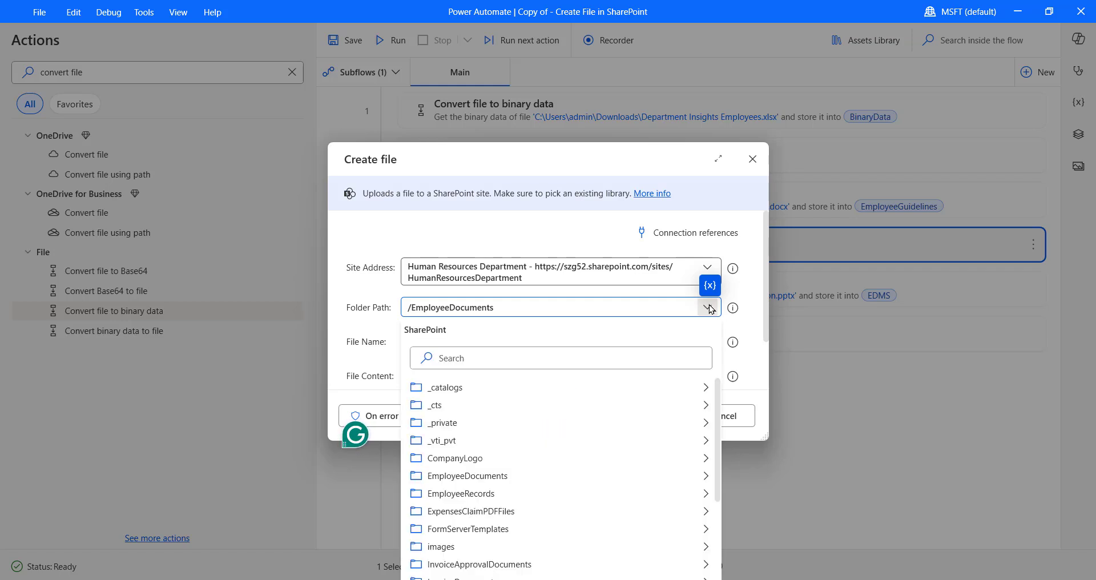
{"action": "scroll", "coordinate": [631, 465], "scroll_direction": "down", "scroll_amount": 1}
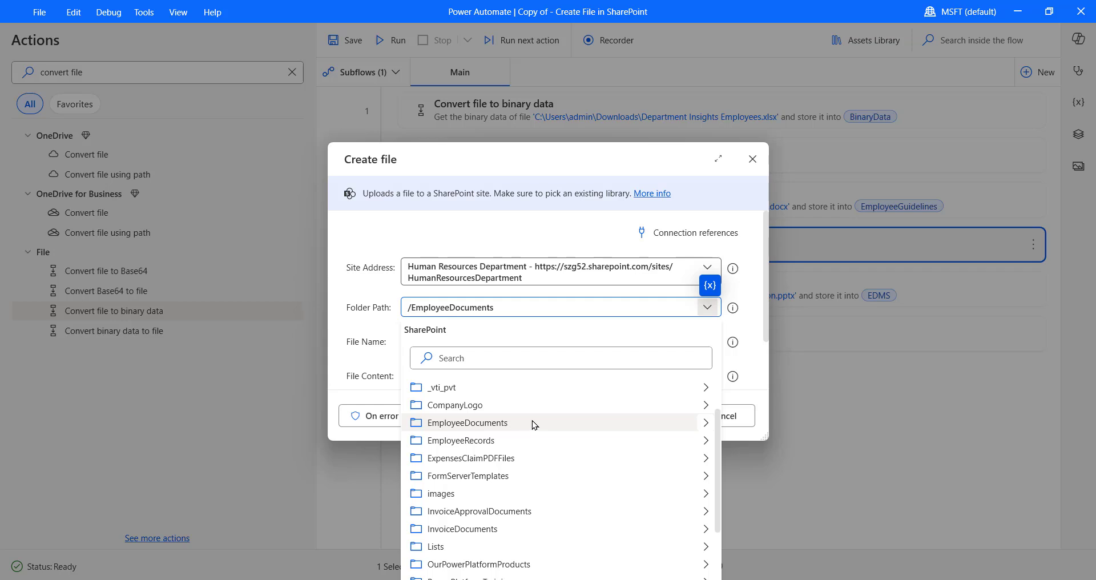
{"action": "left_click", "coordinate": [706, 424]}
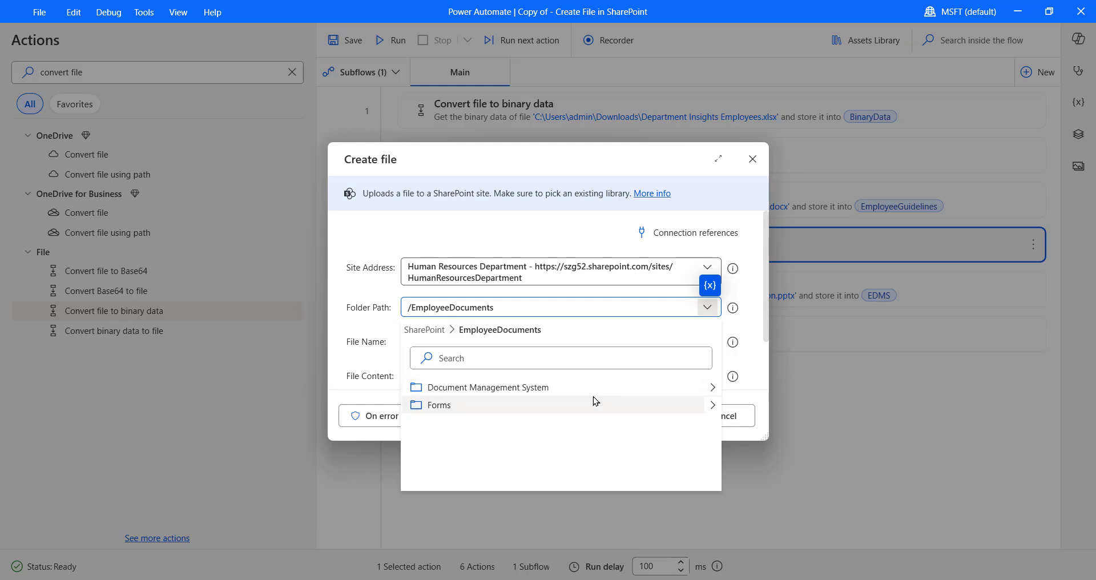
{"action": "left_click", "coordinate": [537, 392]}
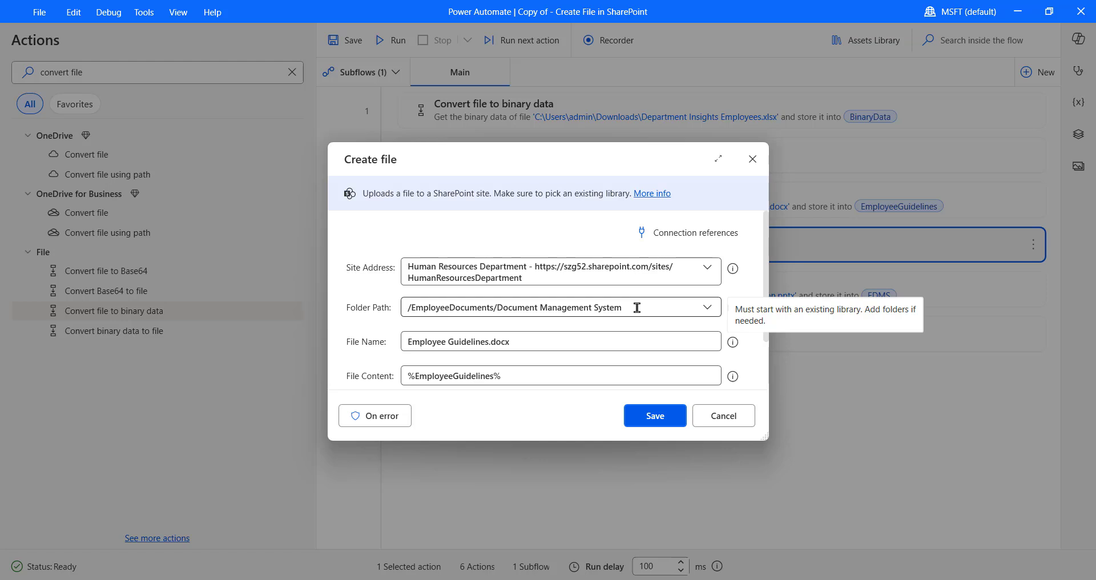
Pick the EmployeeGuidelines variable as the file content for Employee Guidelines.docx in the second Create file action.
{"action": "left_click", "coordinate": [523, 342]}
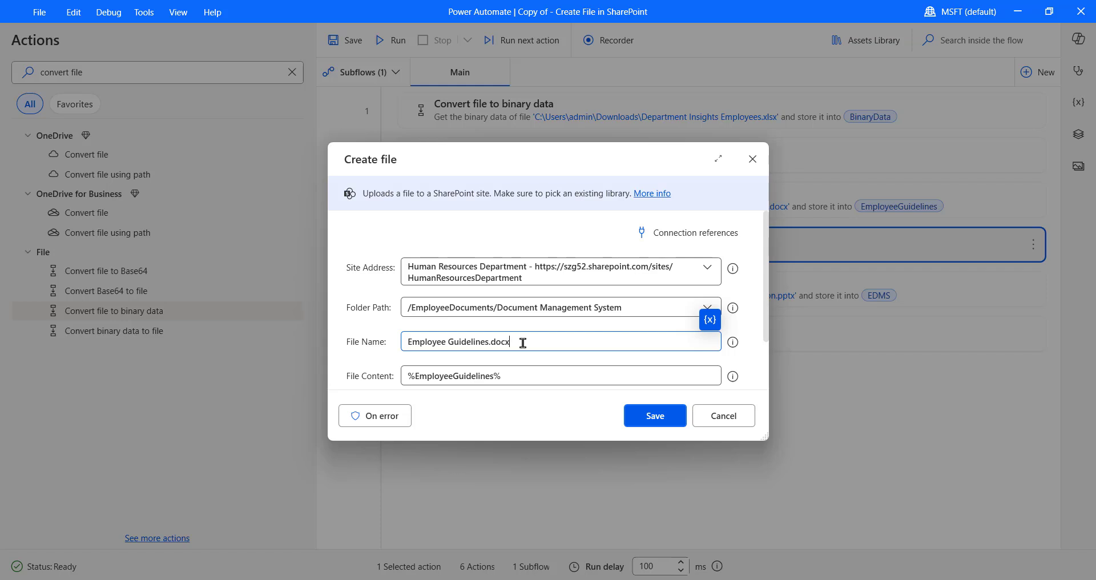
{"action": "left_click", "coordinate": [516, 374]}
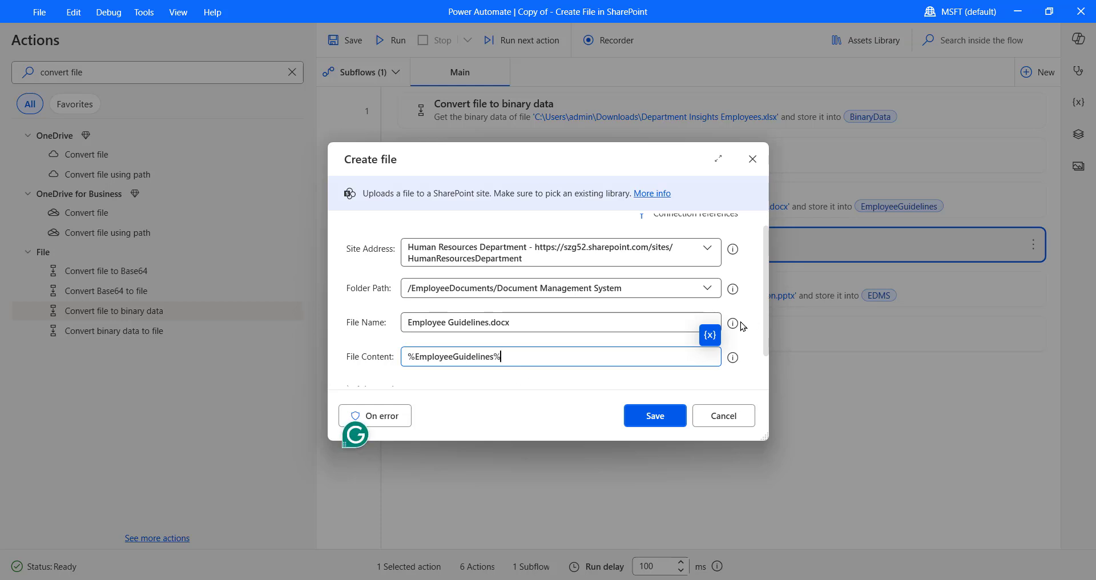
{"action": "left_click", "coordinate": [710, 337]}
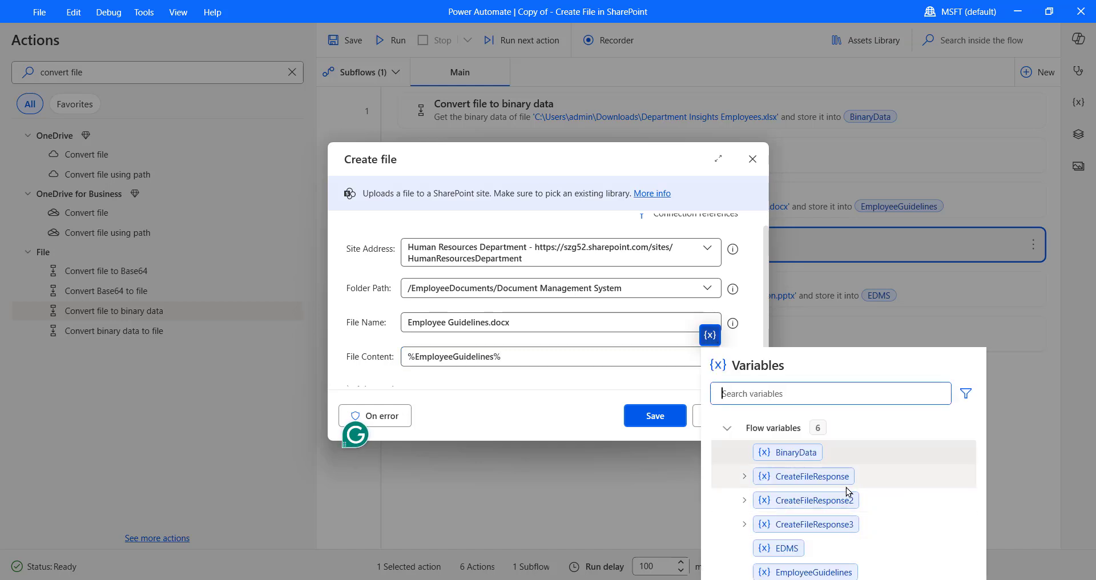
{"action": "left_click", "coordinate": [840, 573]}
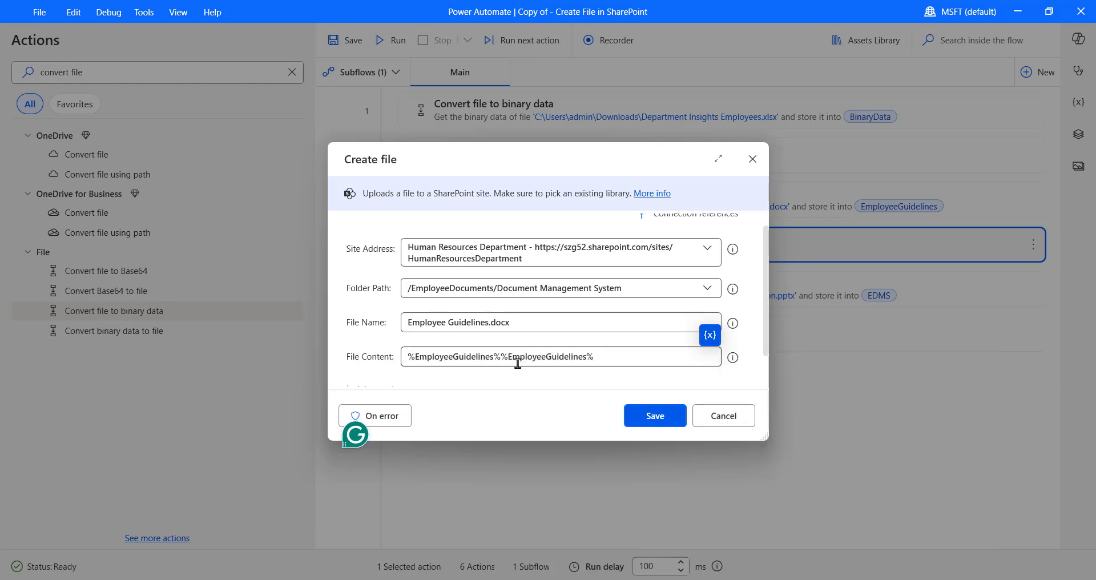
{"action": "left_click_drag", "start_coordinate": [501, 355], "coordinate": [562, 356]}
{"action": "left_click", "coordinate": [590, 360]}
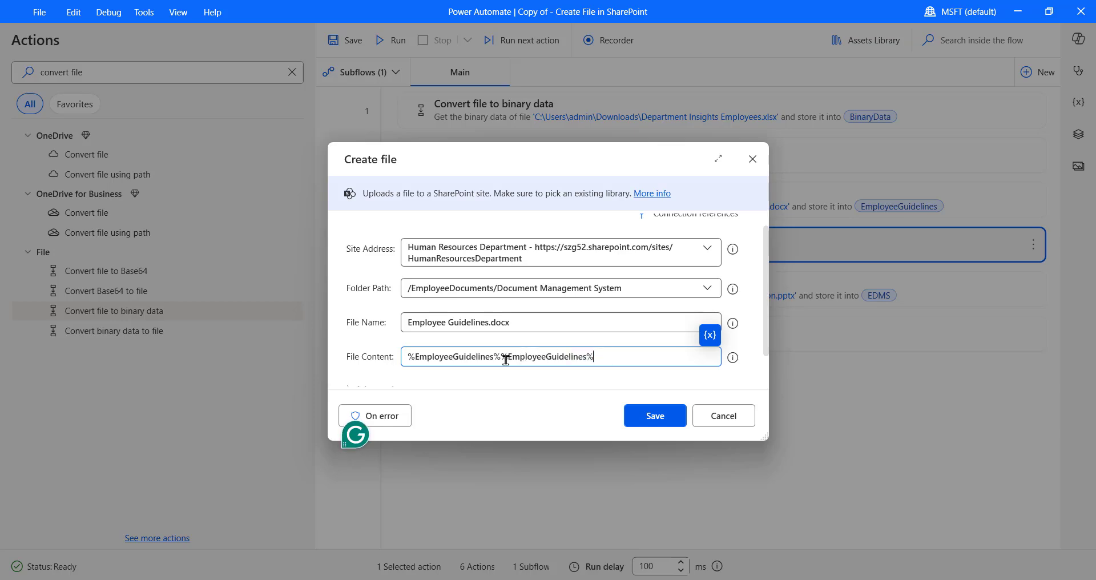
Review the presentation's Convert file to binary data action and the last Create file action's file name and content, saving both actions.
{"action": "double_click", "coordinate": [499, 300]}
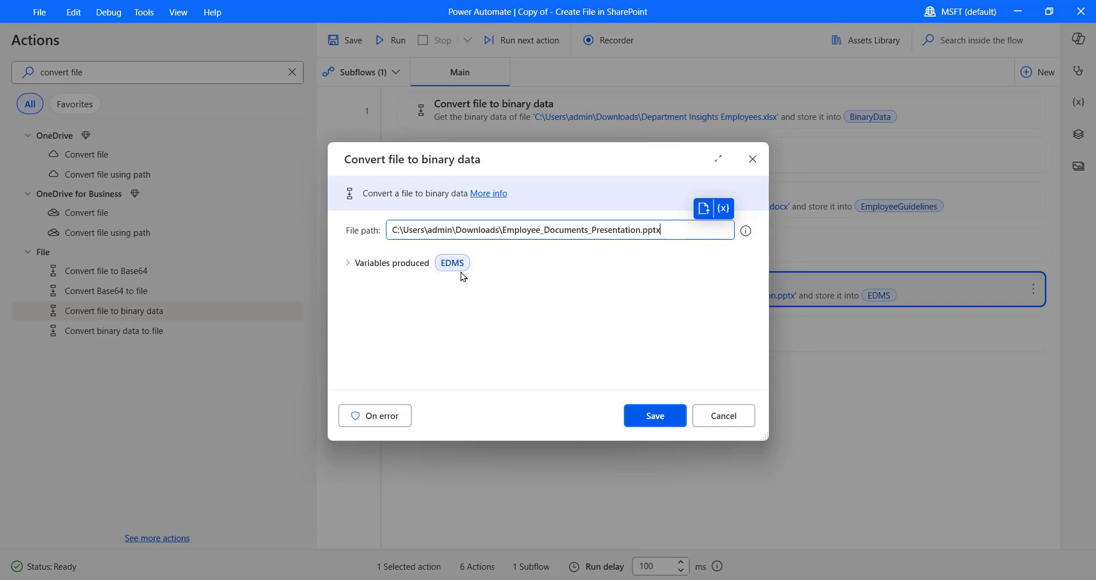
{"action": "left_click", "coordinate": [653, 417]}
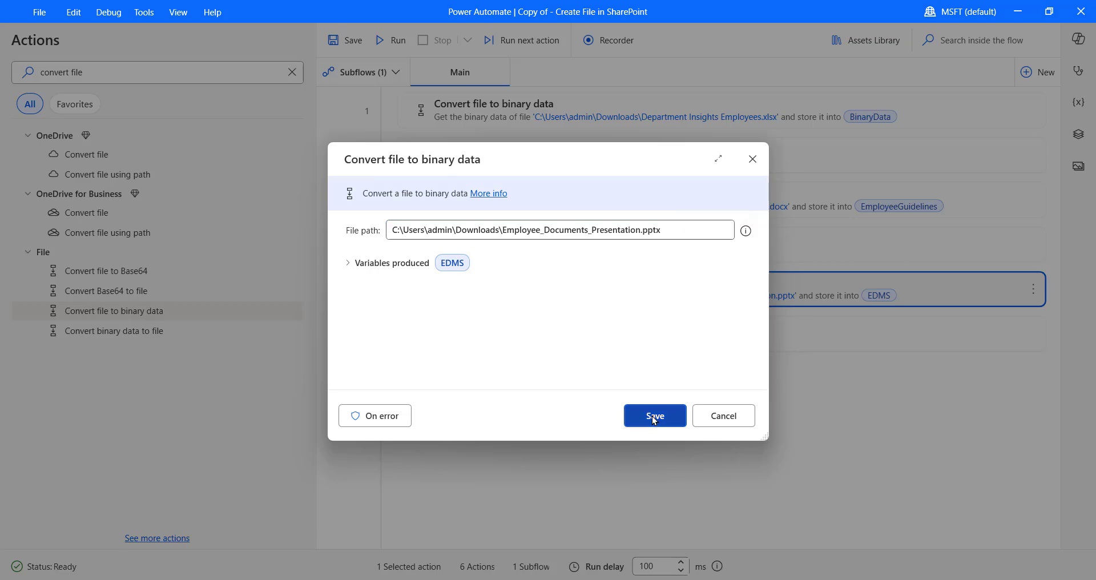
{"action": "left_click", "coordinate": [542, 342]}
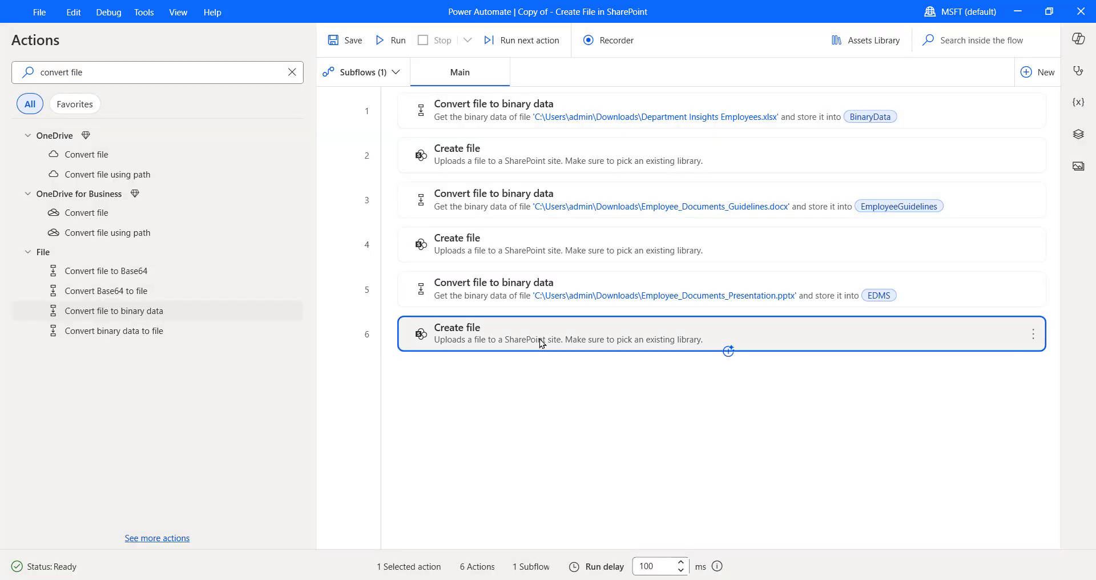
{"action": "double_click", "coordinate": [542, 343]}
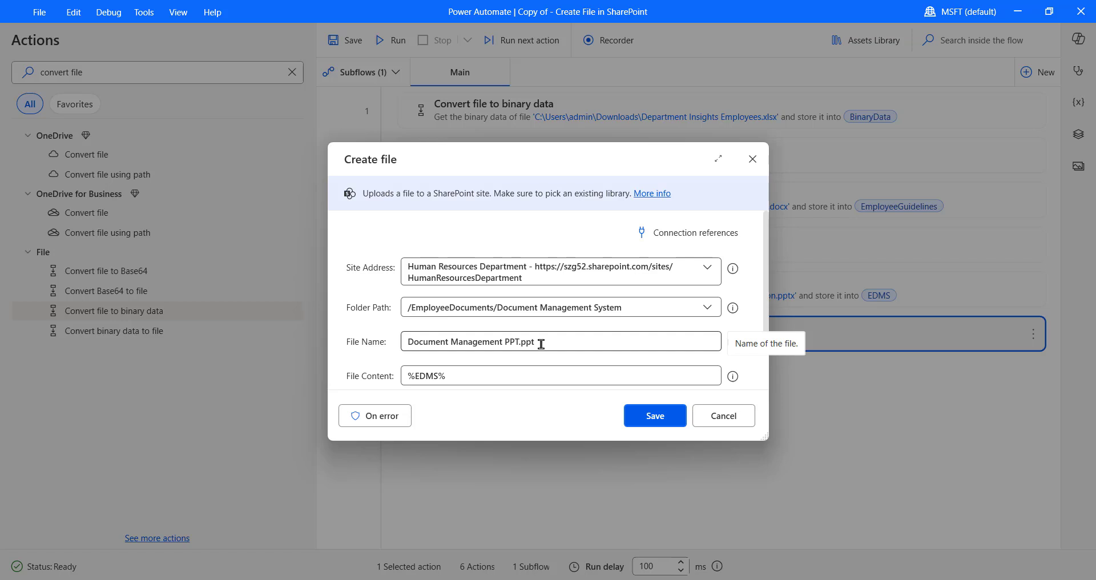
{"action": "left_click", "coordinate": [466, 376]}
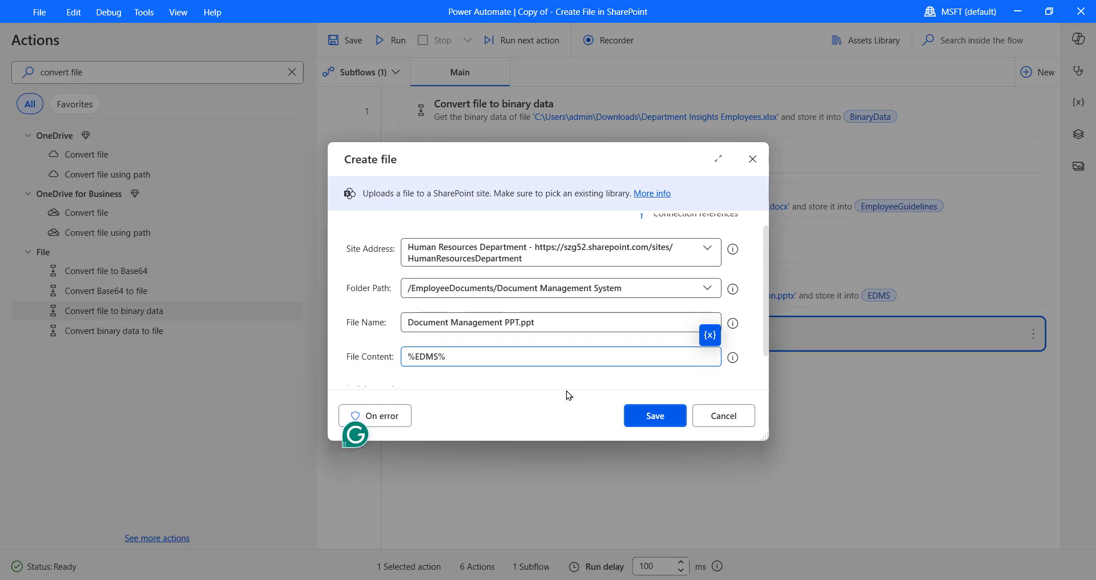
{"action": "left_click", "coordinate": [657, 421]}
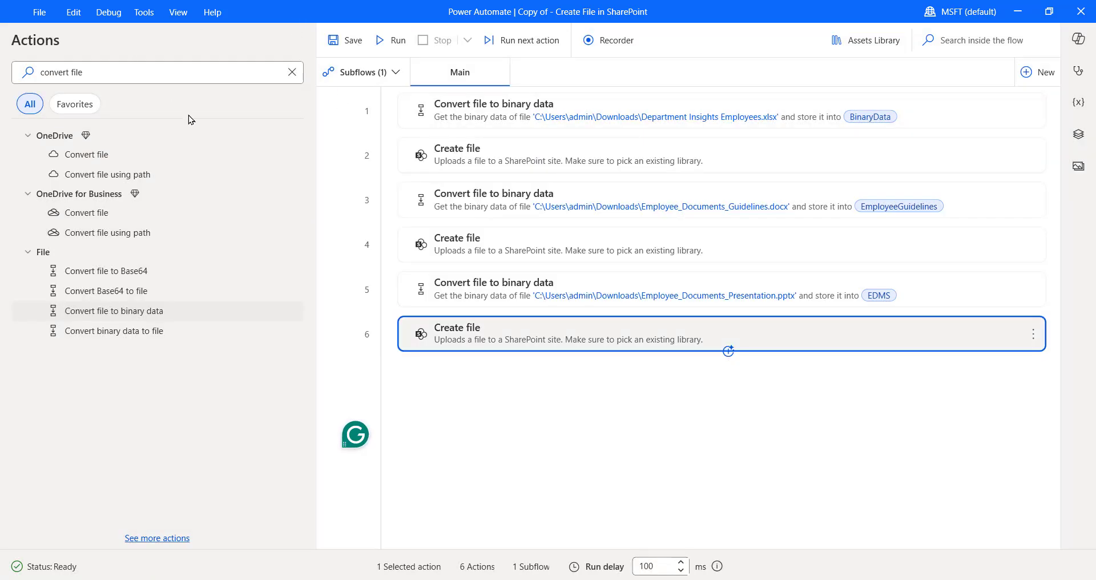
Save the flow and run it.
{"action": "left_click", "coordinate": [339, 43]}
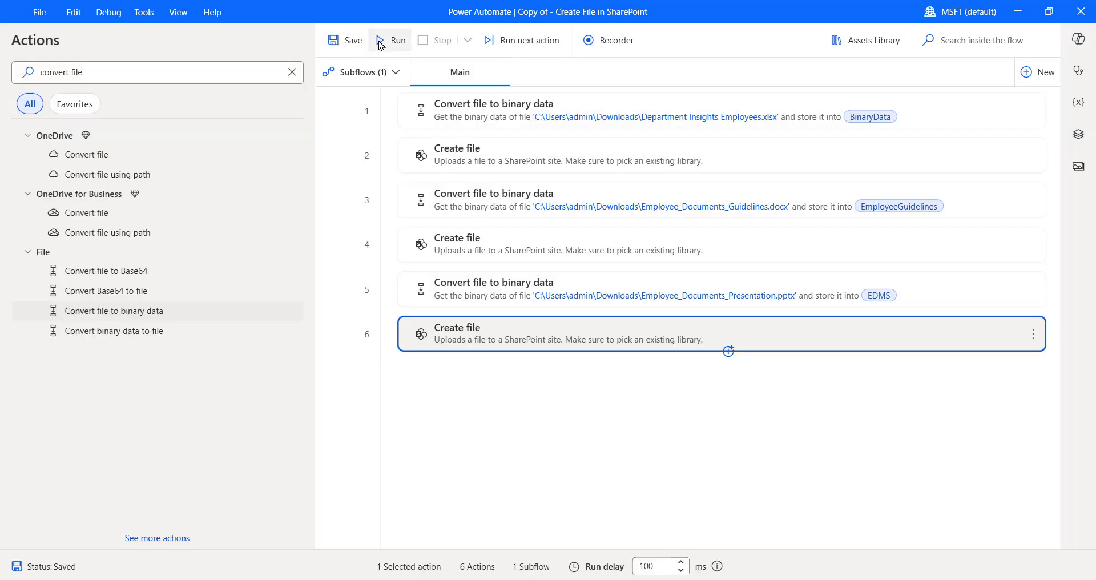
{"action": "left_click", "coordinate": [385, 41]}
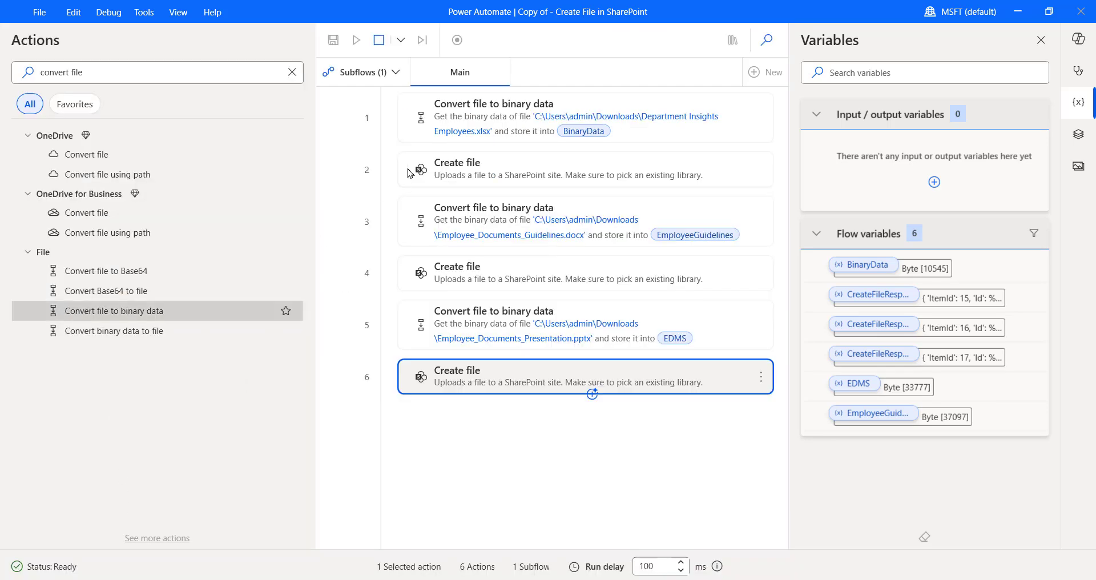
Switch to SharePoint in the browser, refresh the Employee Documents library, and check it and its Document Management System folder for the uploaded files.
{"action": "left_click", "coordinate": [1016, 8]}
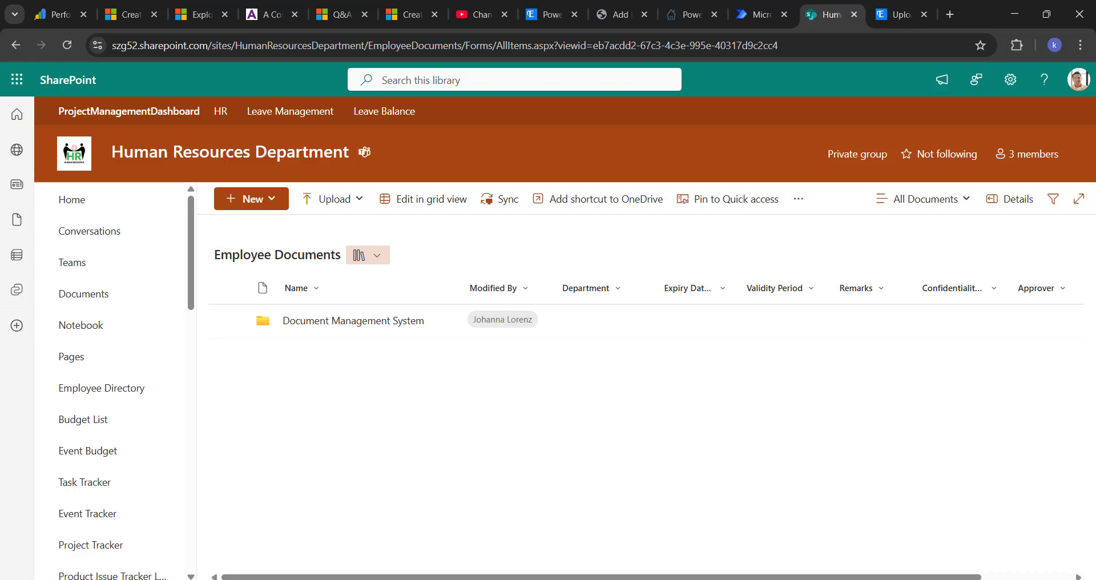
{"action": "left_click", "coordinate": [68, 45]}
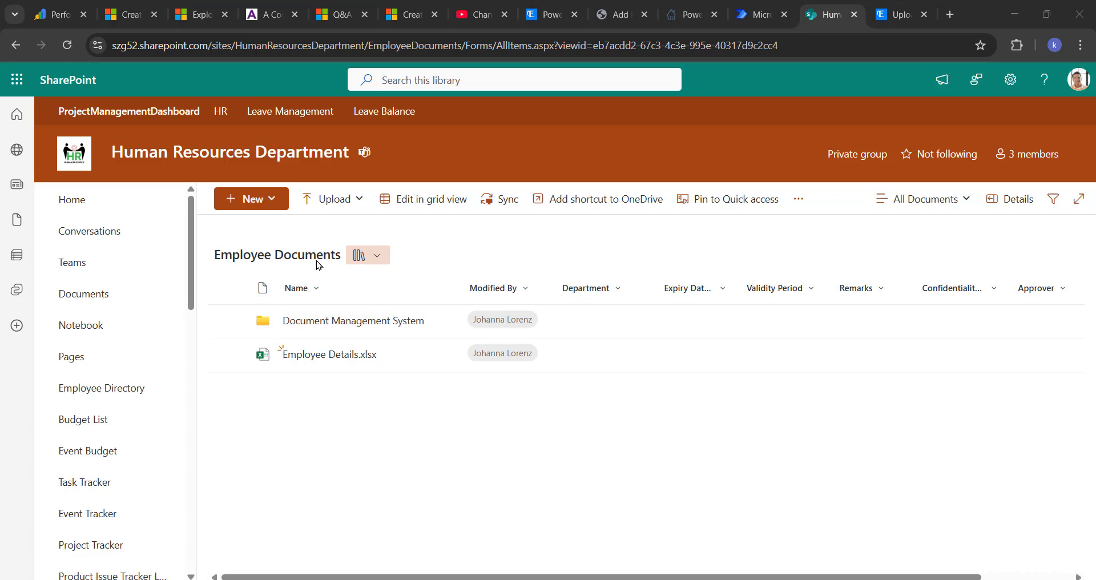
{"action": "left_click", "coordinate": [333, 321]}
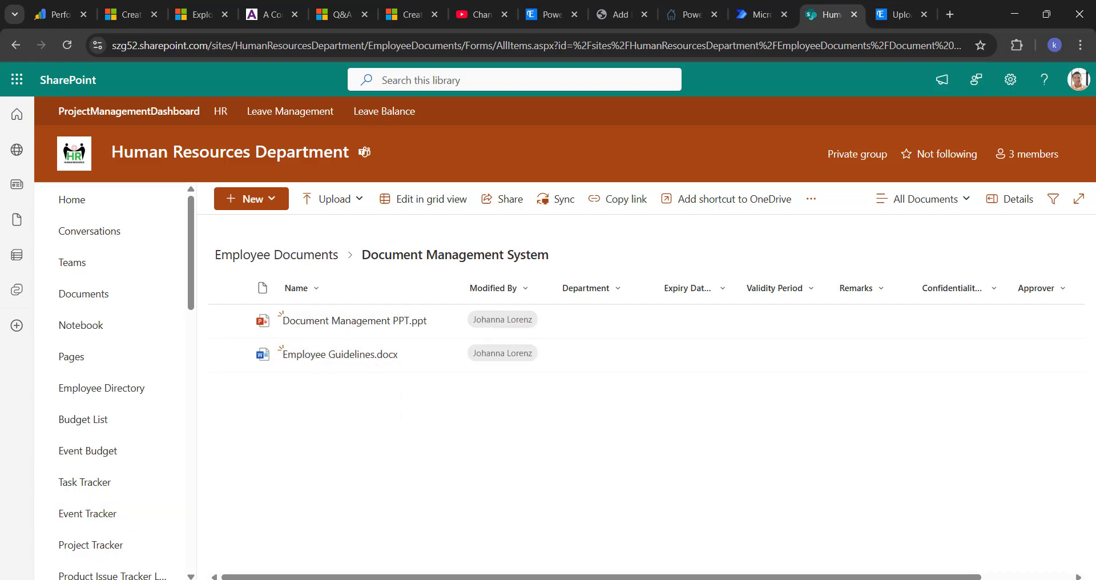
{"action": "left_click", "coordinate": [277, 254]}
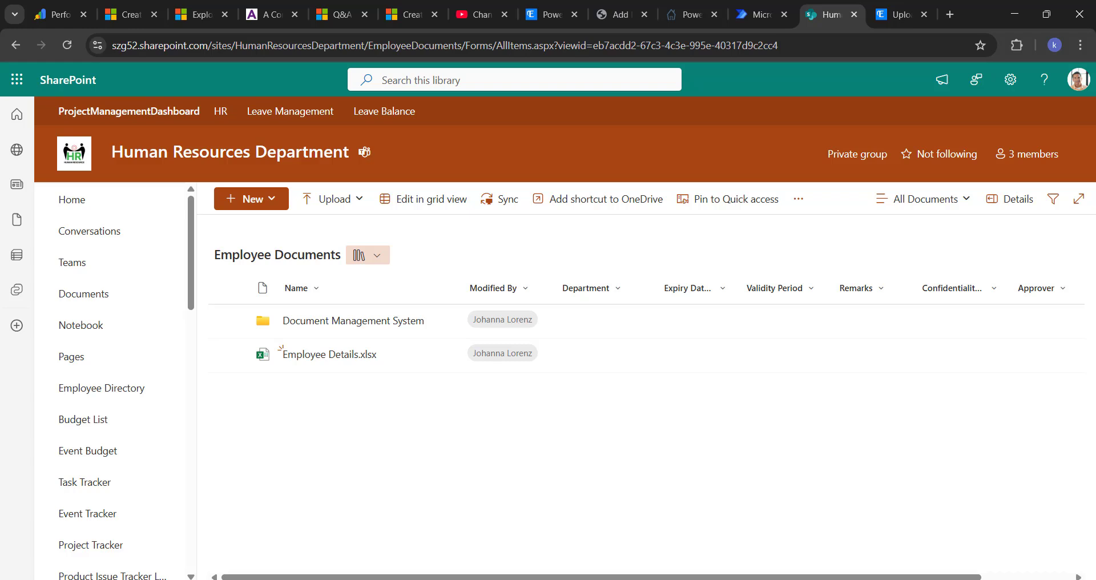
Examine the Employee Documents library's metadata columns, widening Expiry Date and Confidentiality Level until their full names fit.
{"action": "left_click", "coordinate": [983, 576]}
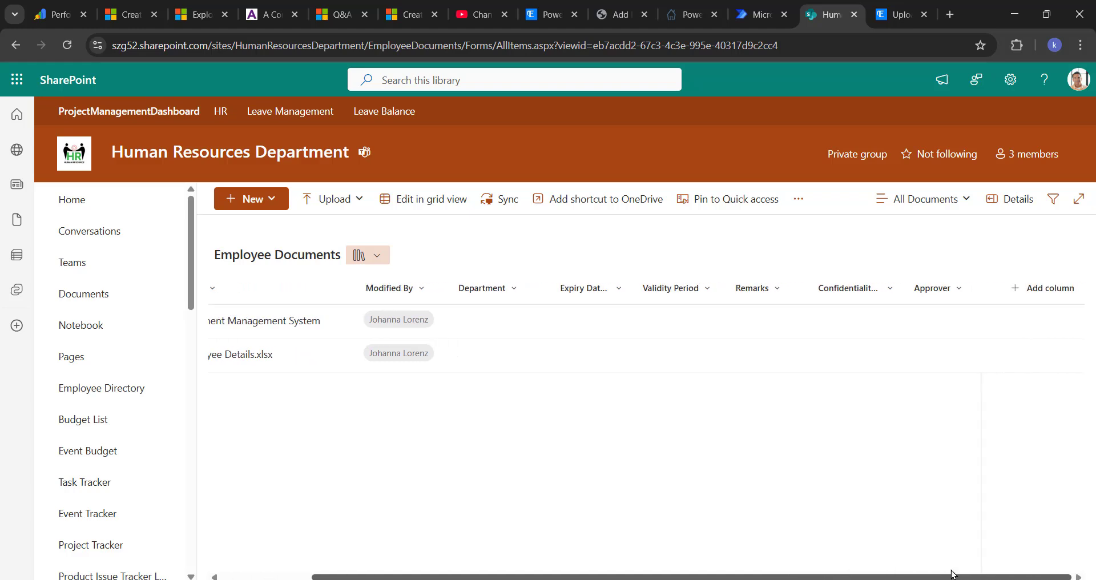
{"action": "left_click_drag", "start_coordinate": [952, 573], "coordinate": [785, 578]}
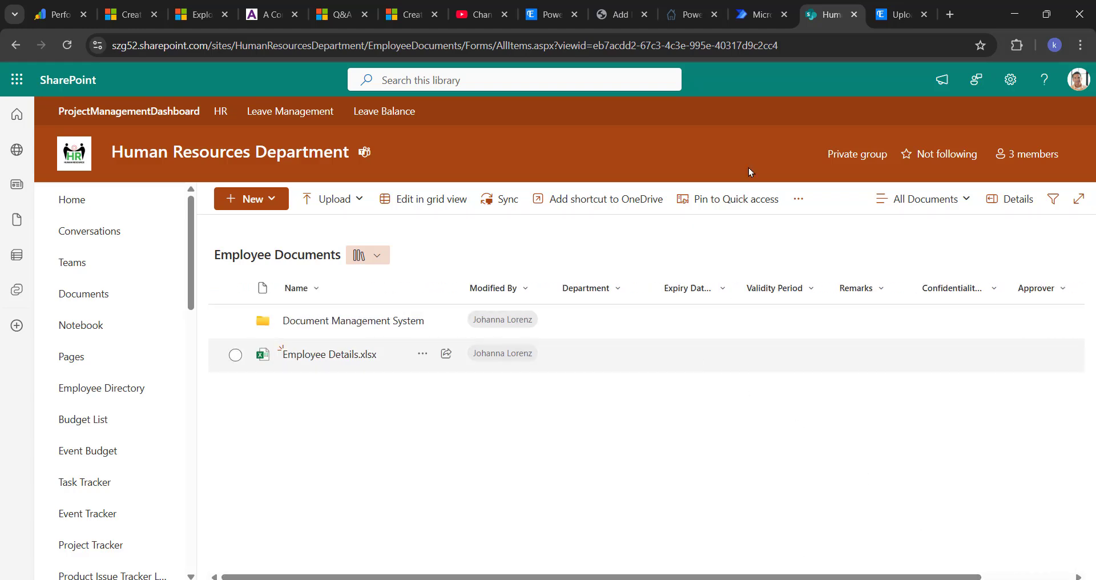
{"action": "left_click_drag", "start_coordinate": [690, 576], "coordinate": [791, 578]}
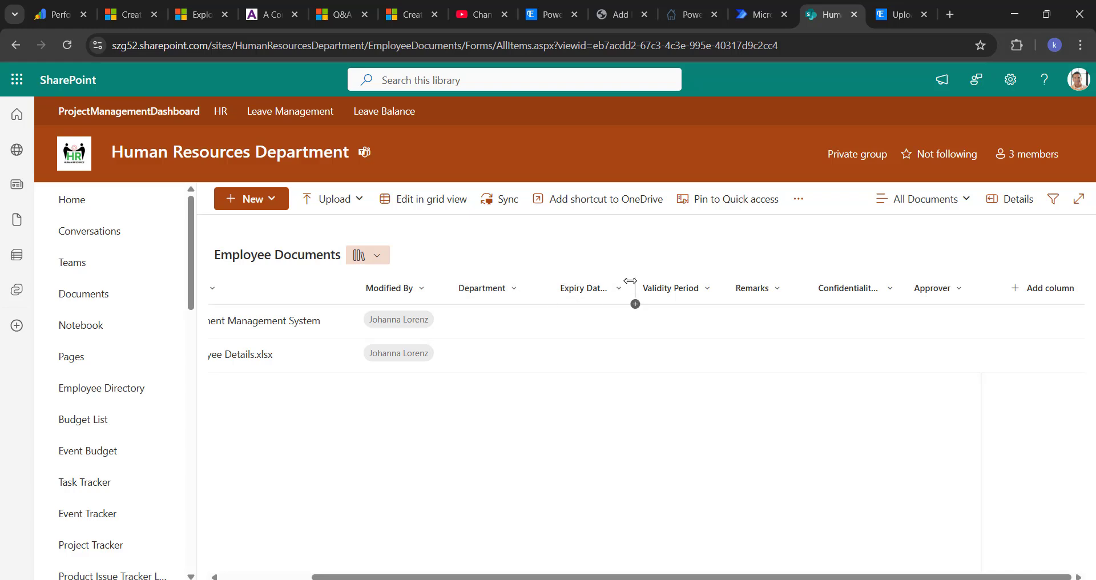
{"action": "left_click_drag", "start_coordinate": [630, 281], "coordinate": [672, 281]}
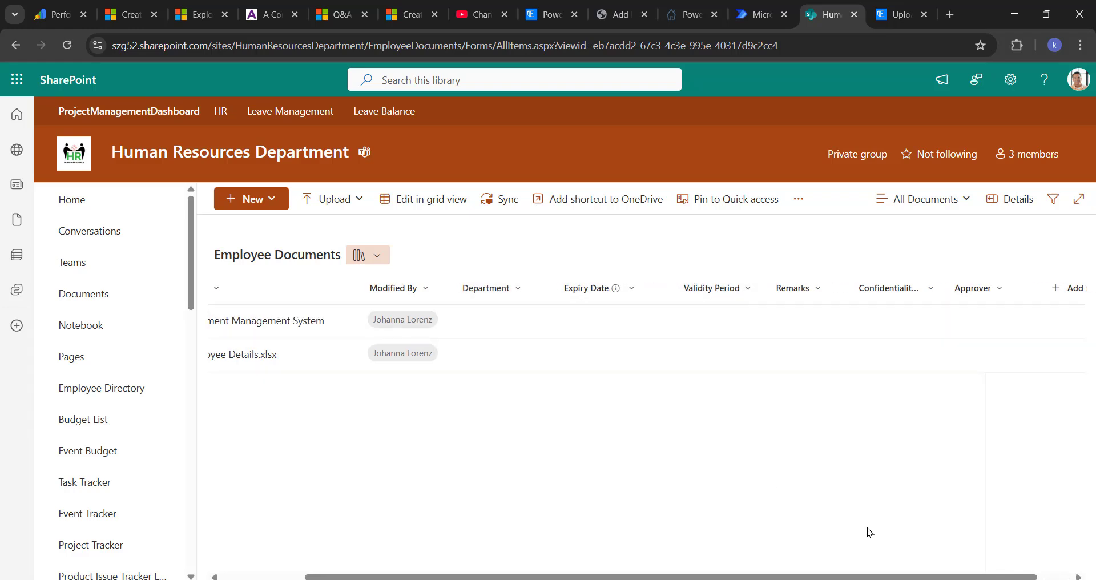
{"action": "left_click_drag", "start_coordinate": [901, 578], "coordinate": [980, 577]}
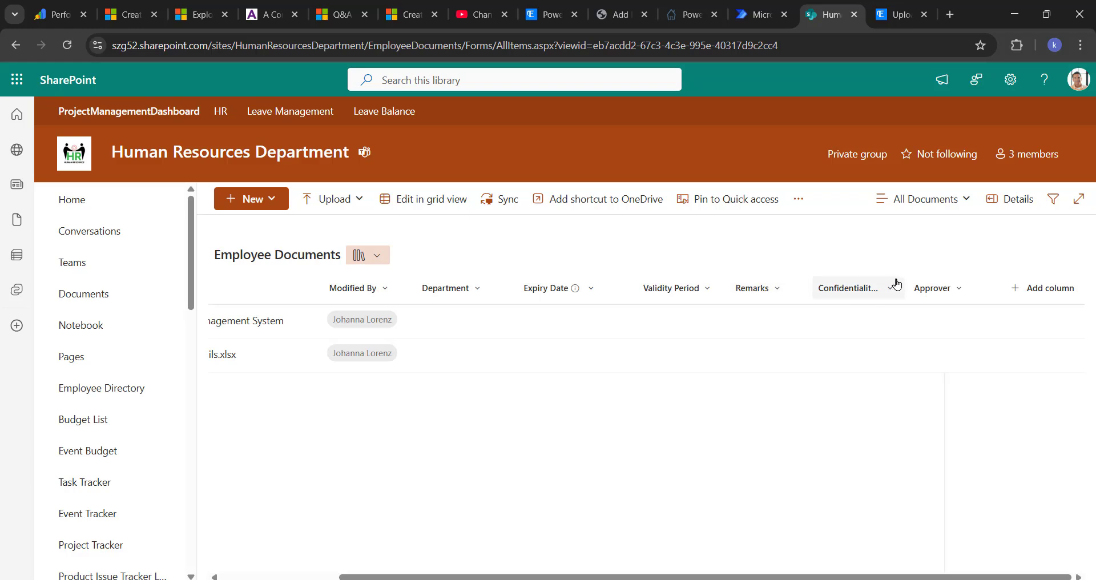
{"action": "left_click_drag", "start_coordinate": [901, 281], "coordinate": [949, 283]}
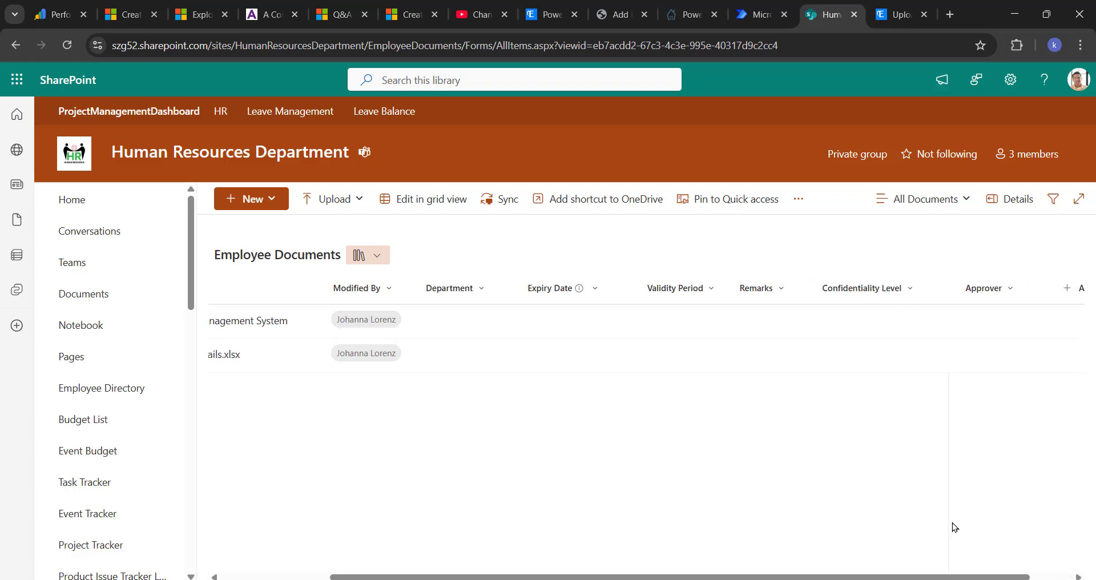
{"action": "left_click_drag", "start_coordinate": [1028, 577], "coordinate": [1049, 574]}
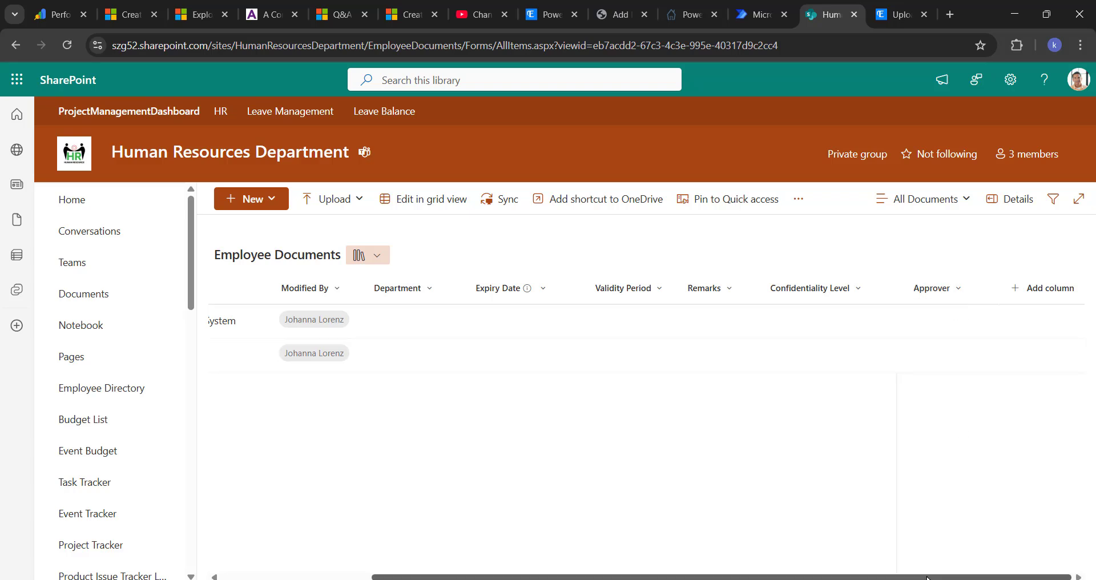
{"action": "left_click_drag", "start_coordinate": [928, 577], "coordinate": [747, 578]}
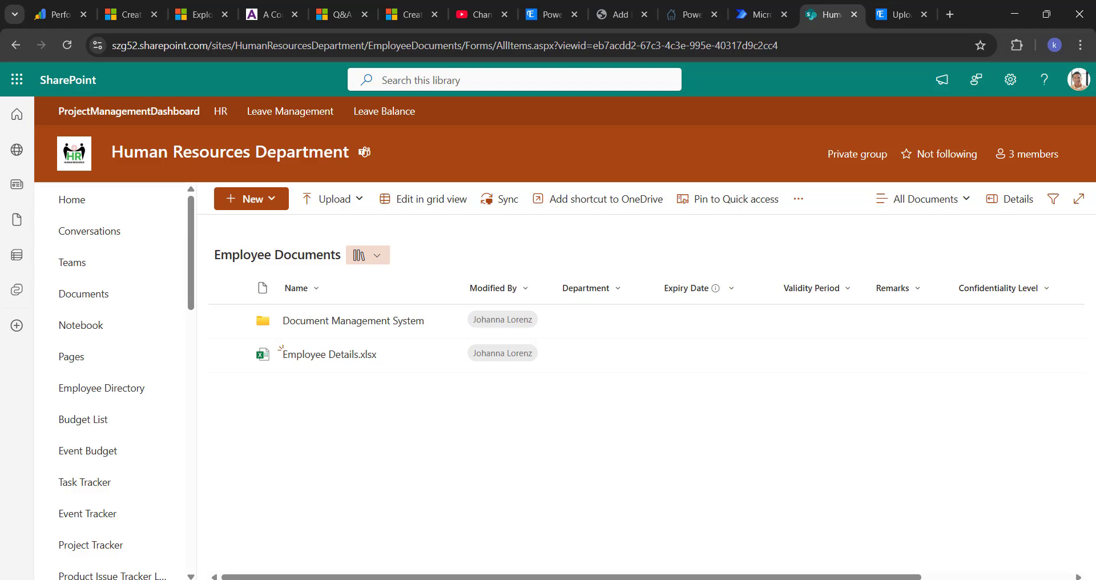
Switch to the File with Metadata flow in Power Automate and review the Convert file to binary data and Convert text to datetime actions, saving both.
{"action": "key", "text": "alt+Tab"}
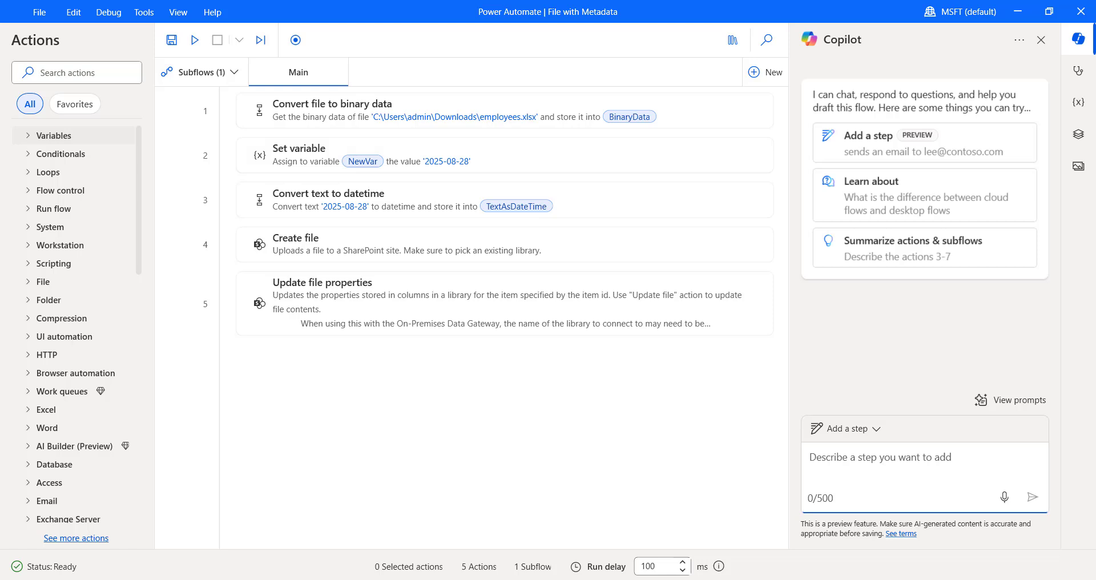
{"action": "left_click", "coordinate": [342, 123]}
{"action": "double_click", "coordinate": [342, 123]}
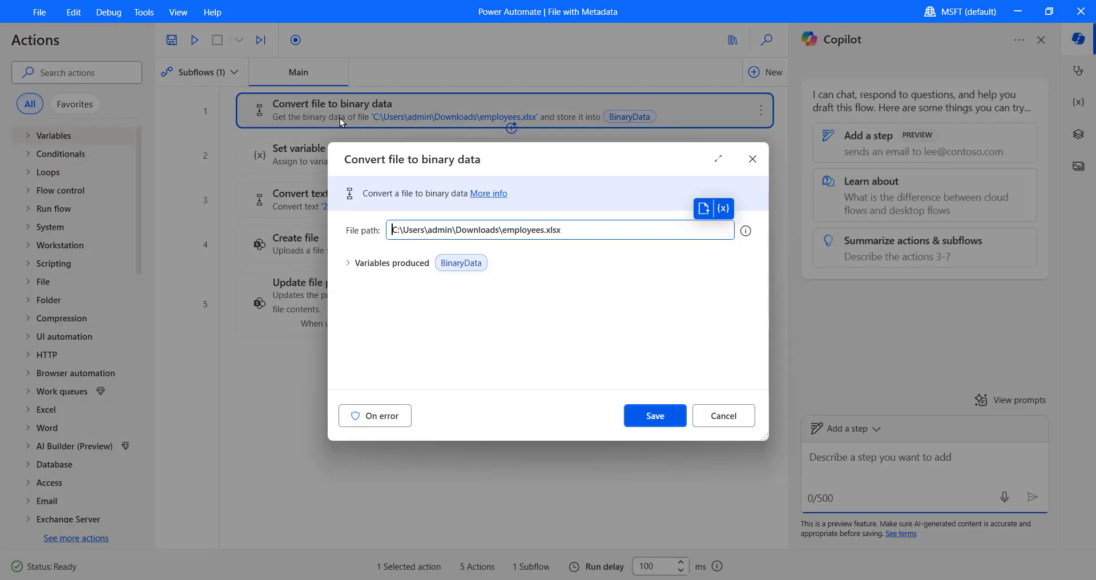
{"action": "left_click", "coordinate": [586, 234]}
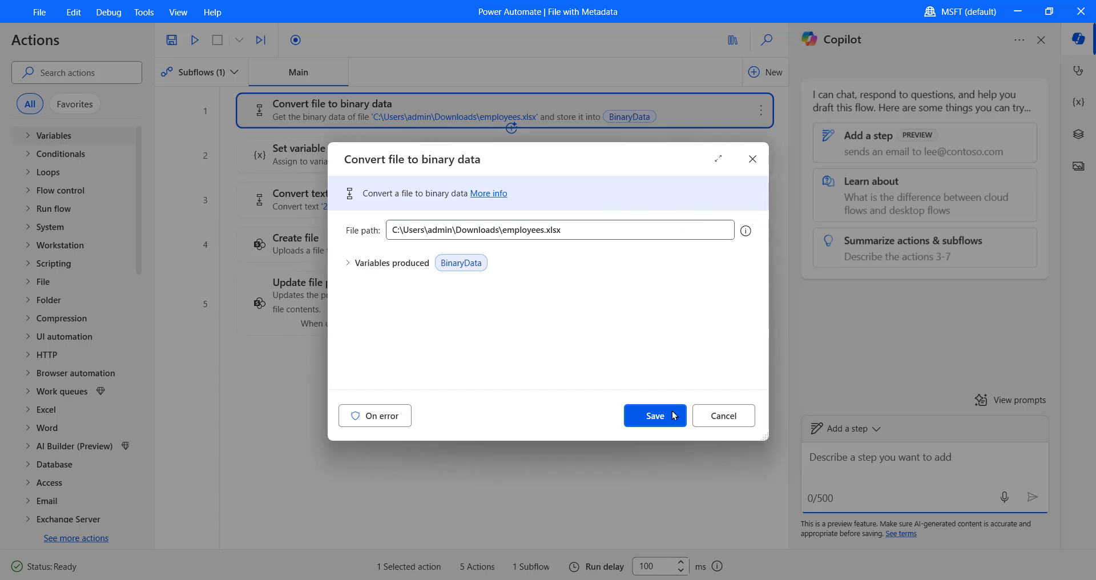
{"action": "left_click", "coordinate": [655, 421]}
{"action": "double_click", "coordinate": [320, 200]}
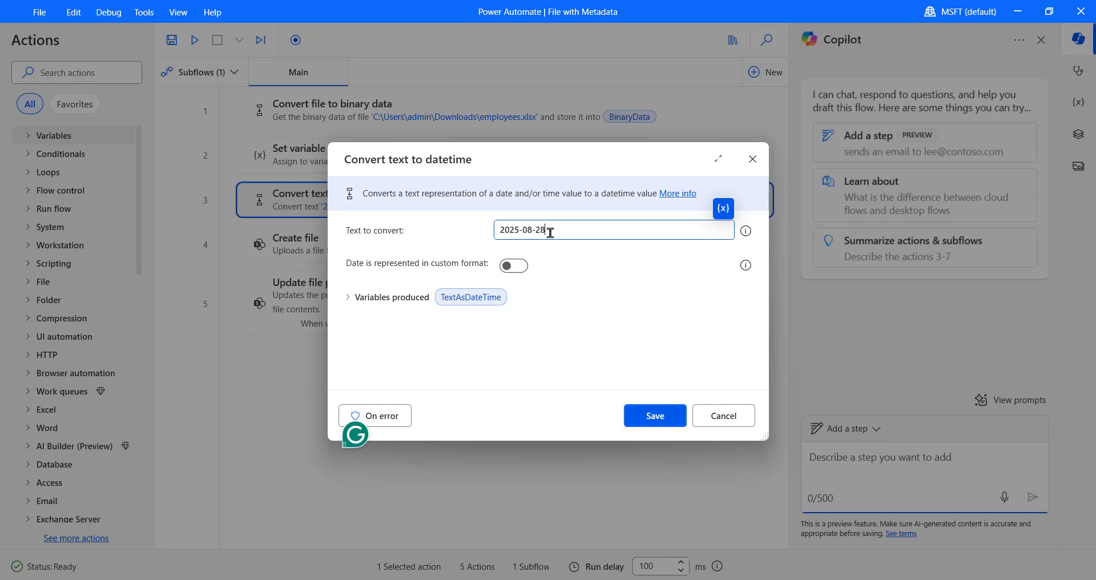
{"action": "left_click", "coordinate": [656, 421]}
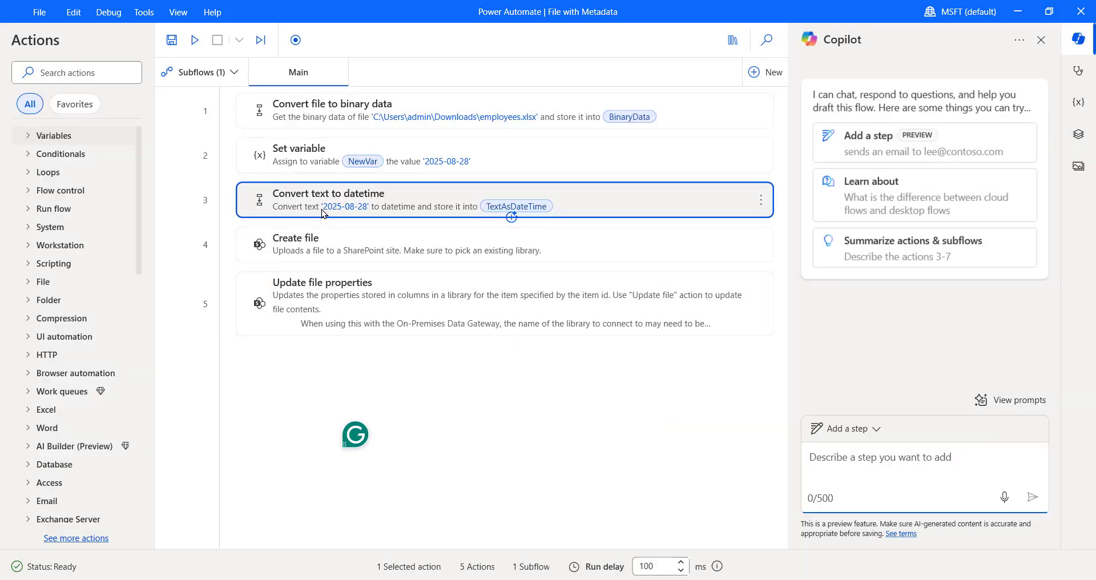
Review the Create file action's site address, folder path, file name and file content, and save the action.
{"action": "left_click", "coordinate": [314, 238]}
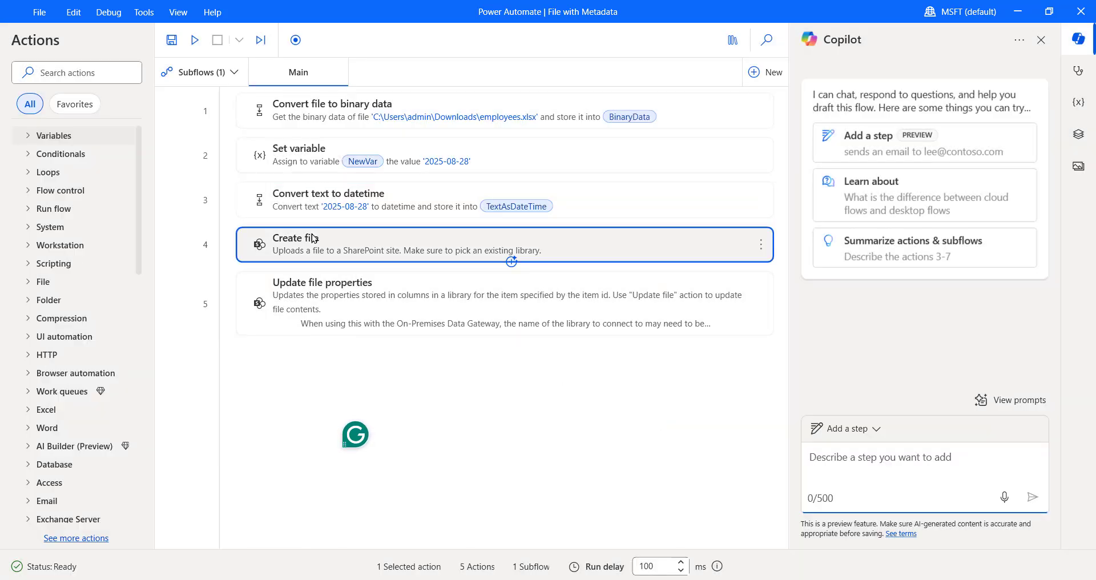
{"action": "double_click", "coordinate": [313, 239]}
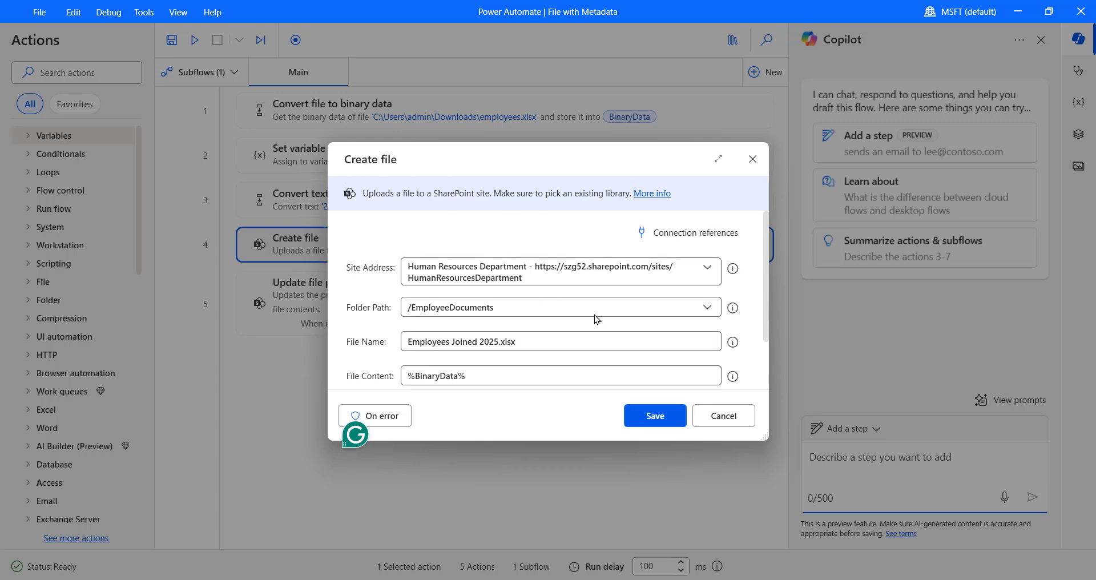
{"action": "scroll", "coordinate": [529, 311], "scroll_direction": "down", "scroll_amount": 2}
{"action": "scroll", "coordinate": [532, 270], "scroll_direction": "up", "scroll_amount": 3}
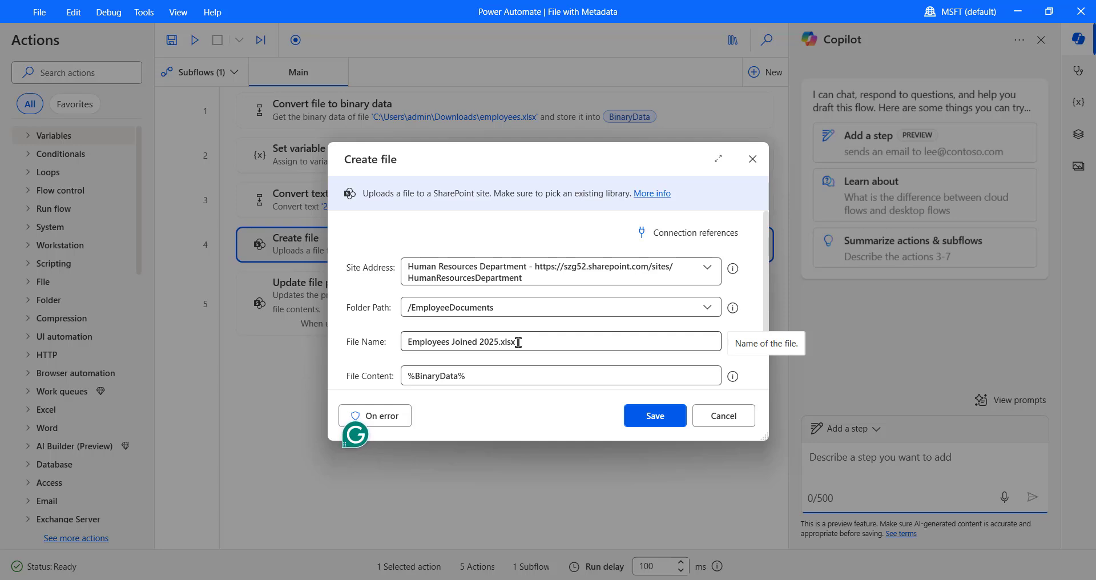
{"action": "scroll", "coordinate": [518, 342], "scroll_direction": "down", "scroll_amount": 2}
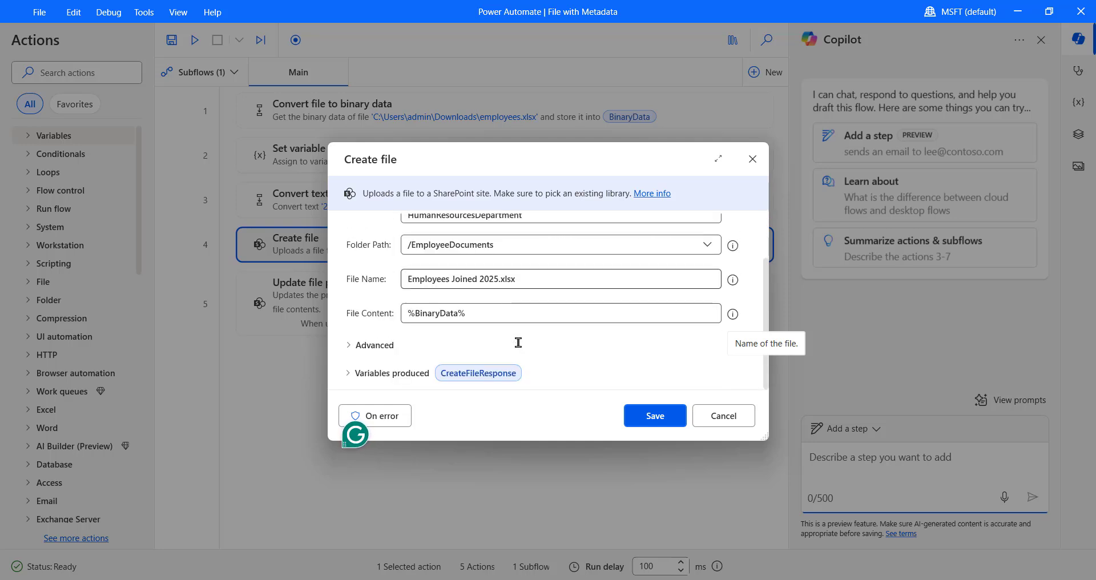
{"action": "left_click", "coordinate": [468, 318]}
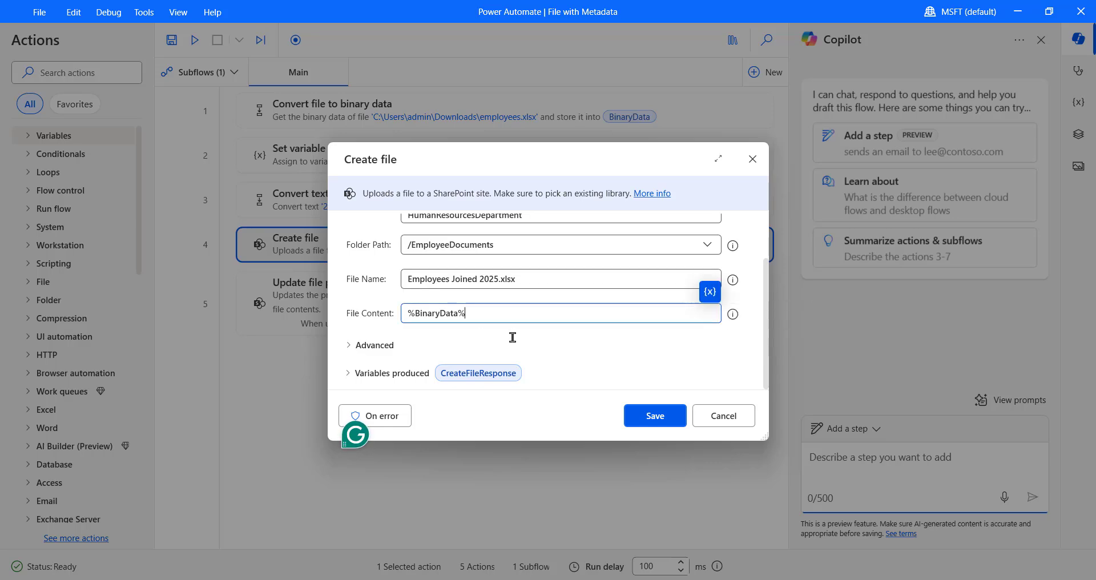
{"action": "left_click", "coordinate": [647, 416]}
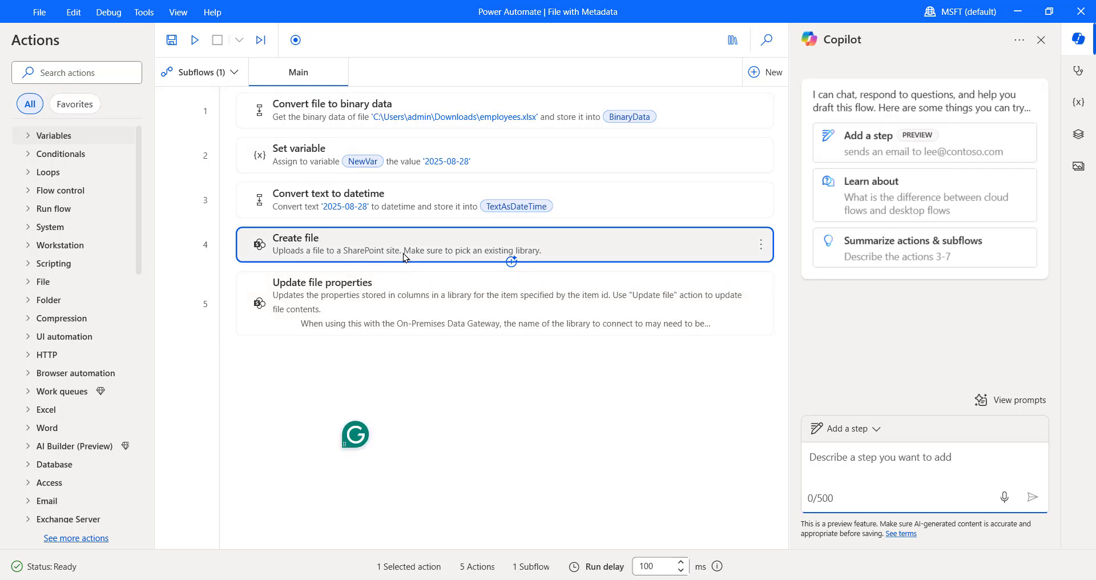
Open the Update file properties action and look through its site, library, Id and metadata fields.
{"action": "left_click", "coordinate": [359, 302]}
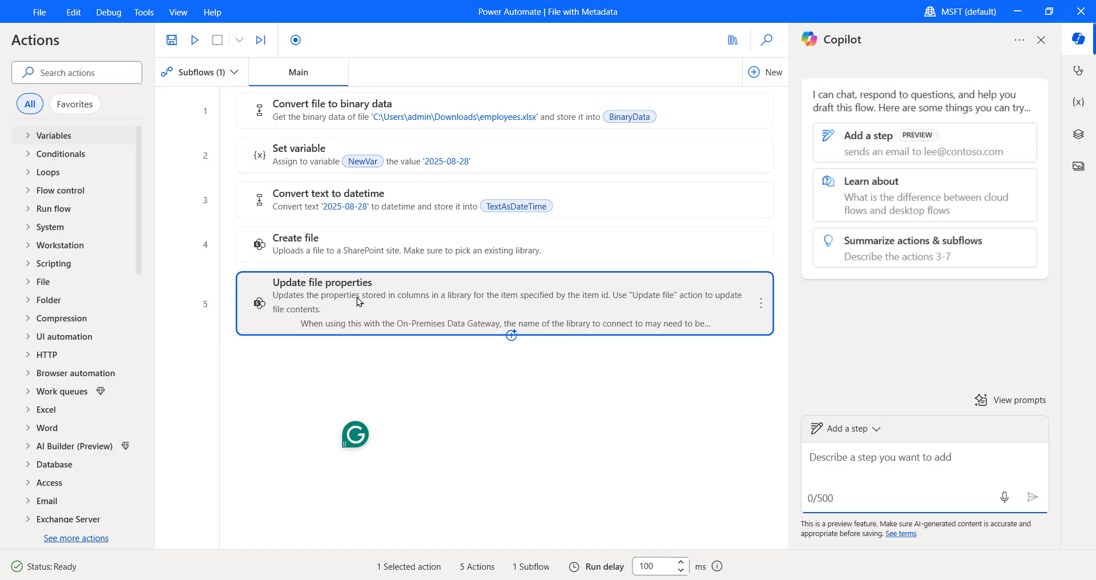
{"action": "double_click", "coordinate": [359, 302]}
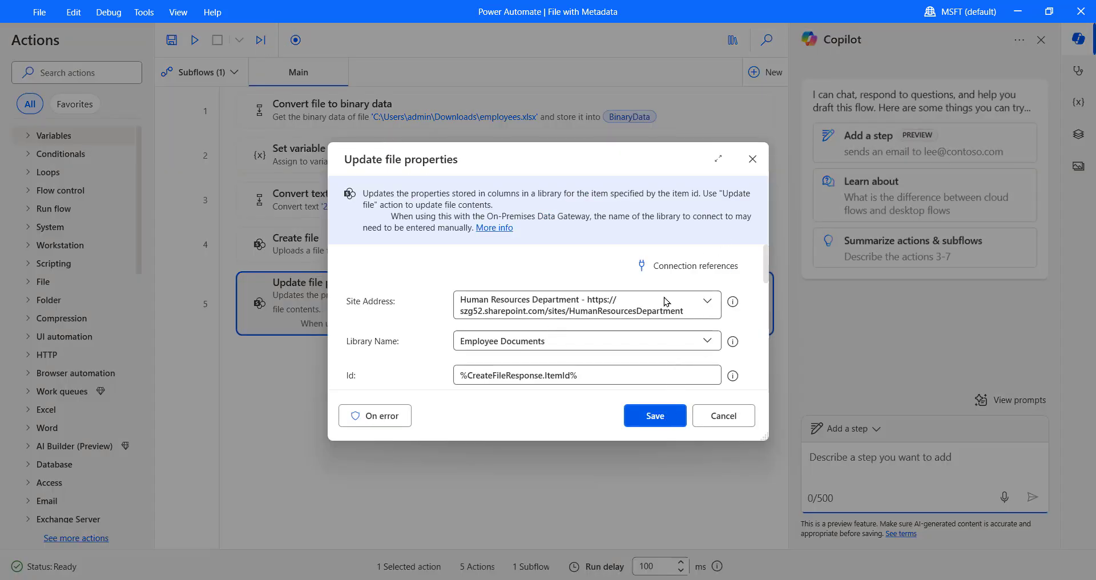
{"action": "scroll", "coordinate": [663, 297], "scroll_direction": "down", "scroll_amount": 1}
{"action": "scroll", "coordinate": [620, 314], "scroll_direction": "down", "scroll_amount": 4}
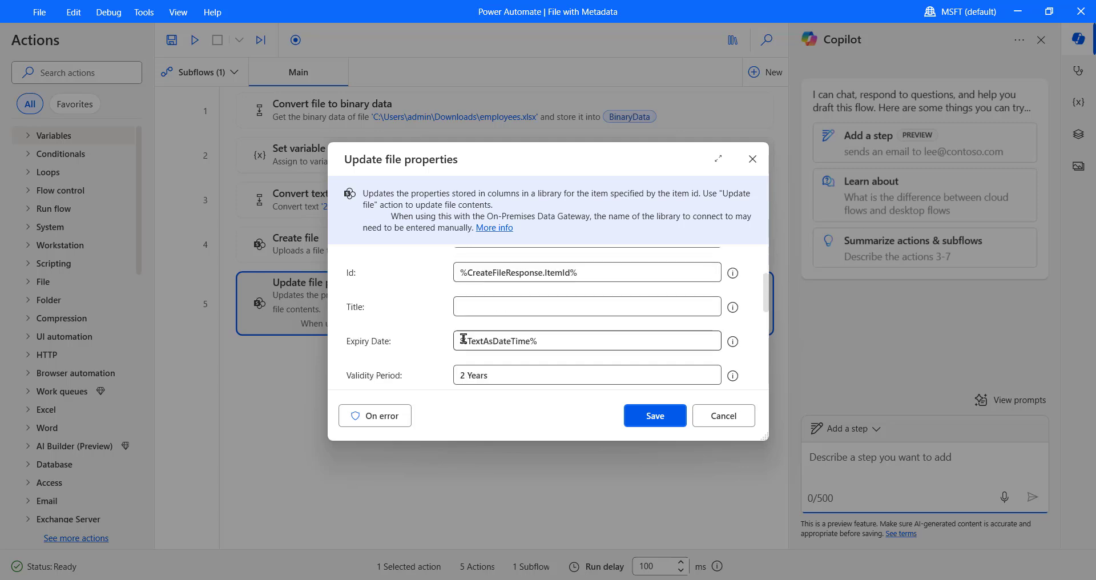
{"action": "scroll", "coordinate": [491, 330], "scroll_direction": "down", "scroll_amount": 5}
{"action": "scroll", "coordinate": [468, 331], "scroll_direction": "up", "scroll_amount": 10}
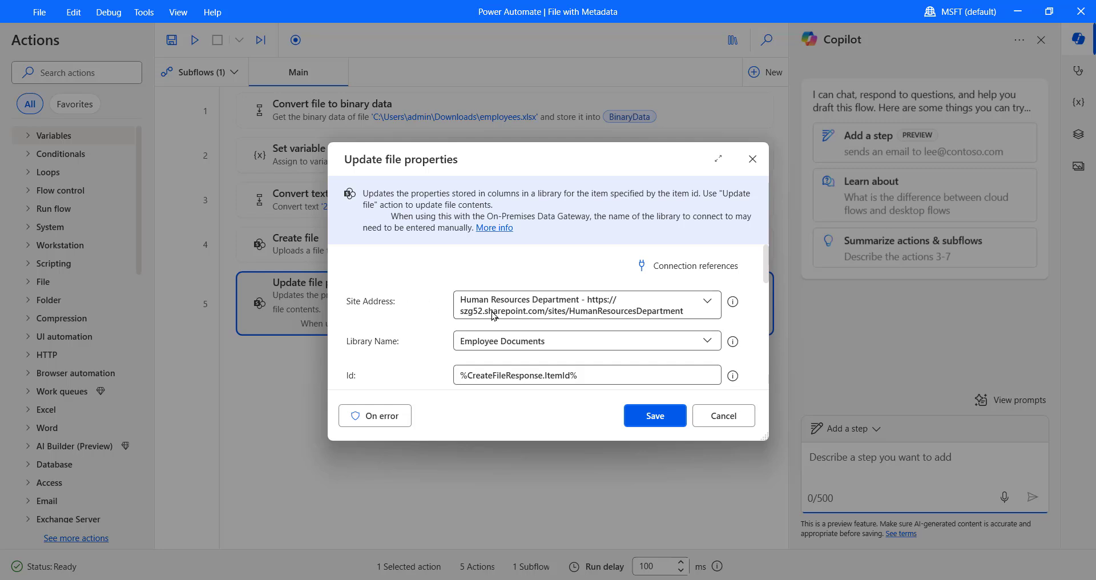
Insert the CreateFileResponse variable's ItemId property into the Id field and delete the duplicate entry.
{"action": "left_click", "coordinate": [608, 373]}
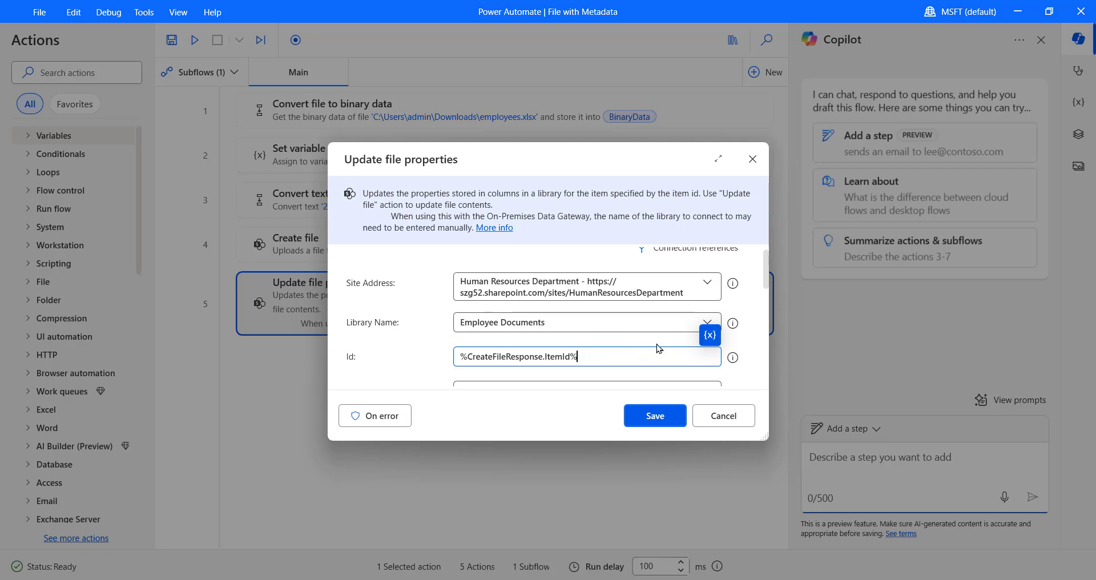
{"action": "left_click", "coordinate": [711, 341]}
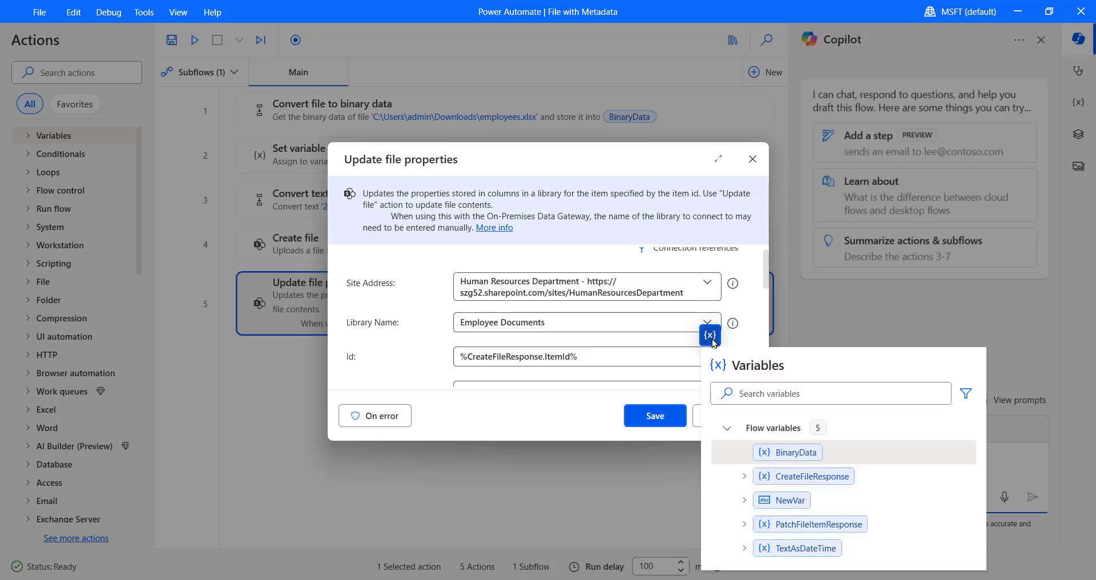
{"action": "left_click", "coordinate": [744, 476]}
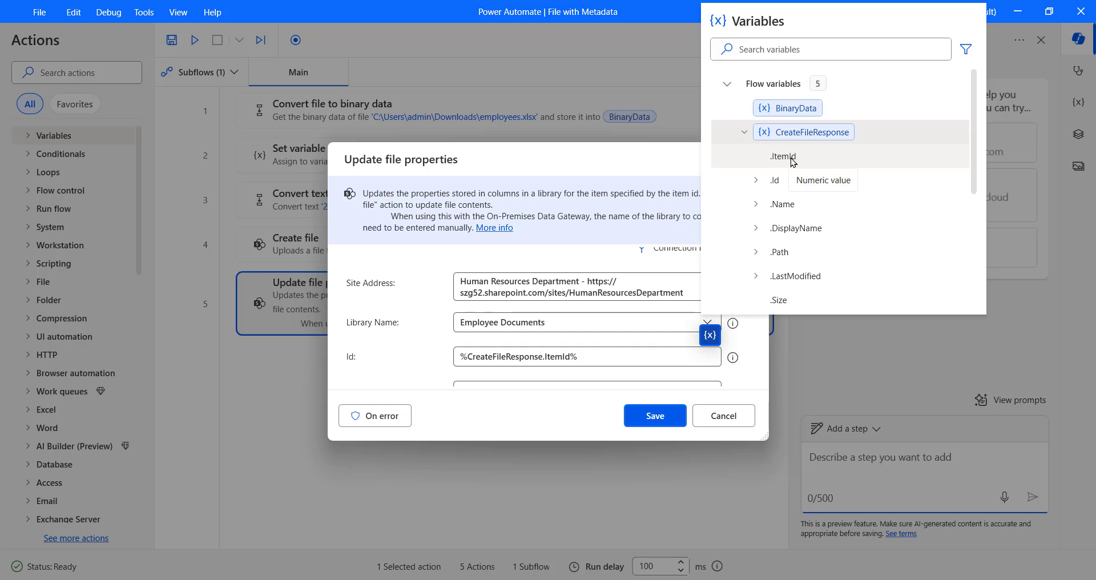
{"action": "double_click", "coordinate": [792, 157]}
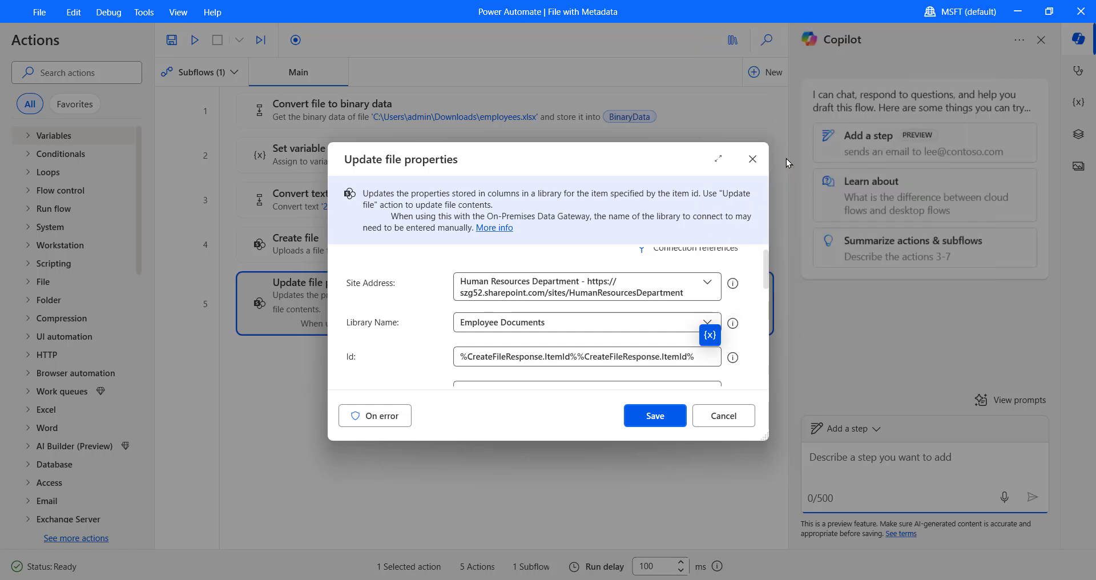
{"action": "left_click", "coordinate": [692, 356]}
{"action": "left_click_drag", "start_coordinate": [577, 357], "coordinate": [704, 363]}
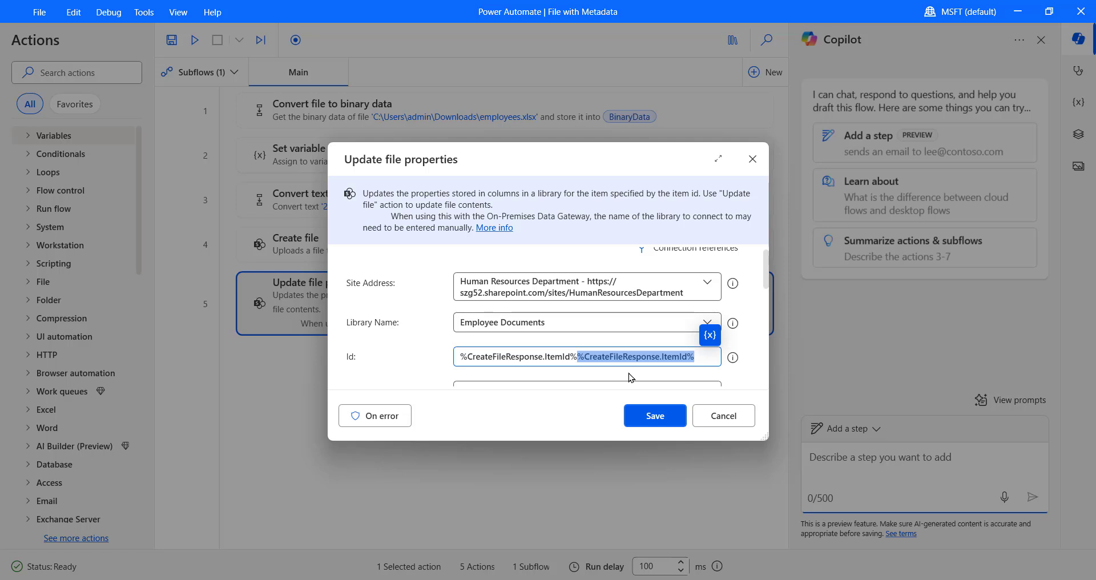
{"action": "key", "text": "BackSpace"}
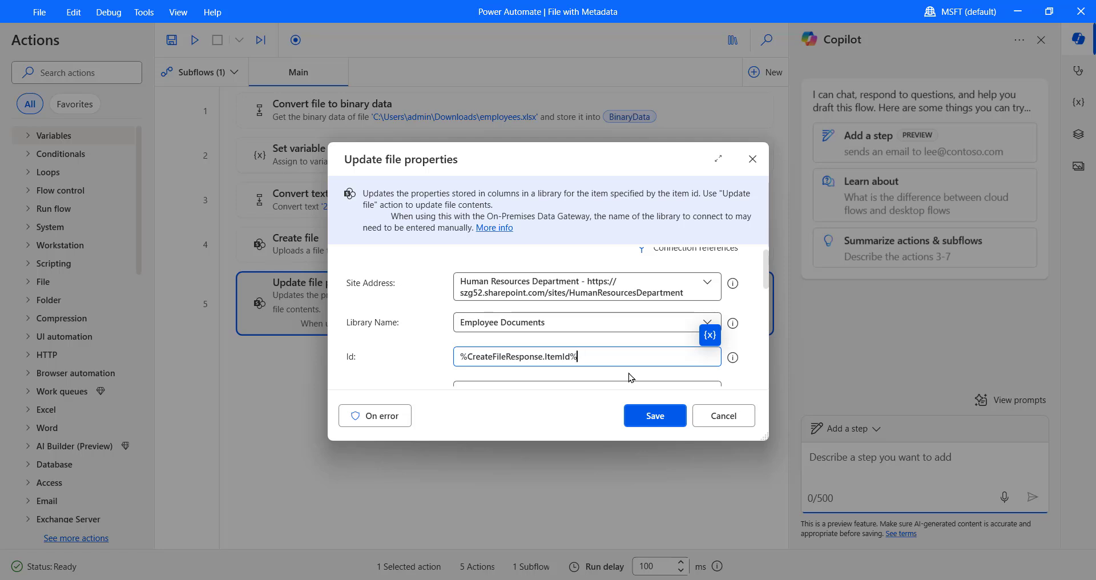
Review the Expiry Date, Validity Period and Remarks values of the Update file properties action, including the variables available for Expiry Date.
{"action": "scroll", "coordinate": [416, 340], "scroll_direction": "down", "scroll_amount": 3}
{"action": "left_click", "coordinate": [577, 320]}
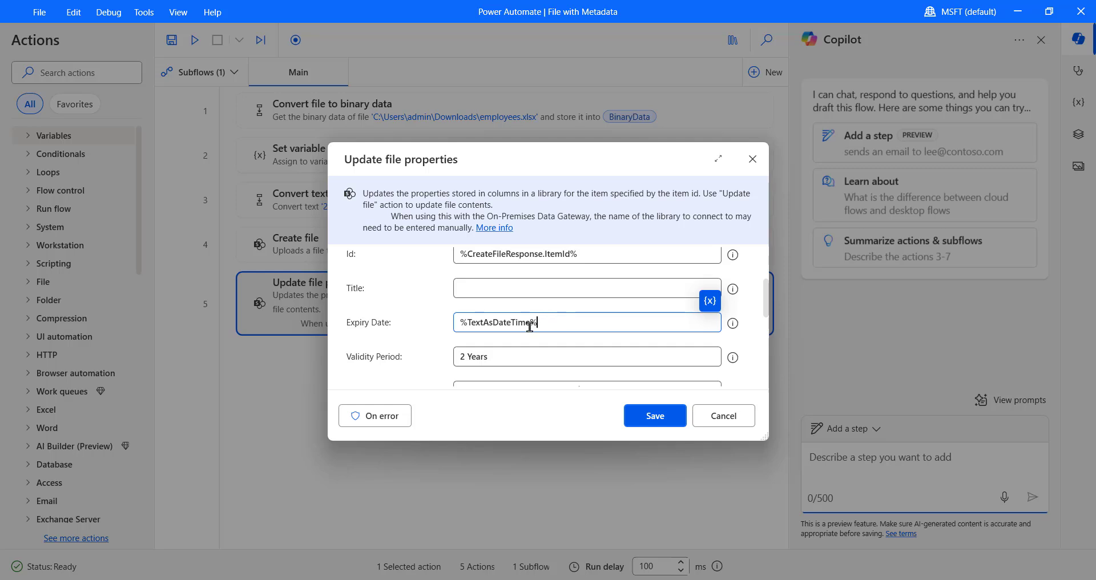
{"action": "left_click", "coordinate": [710, 301]}
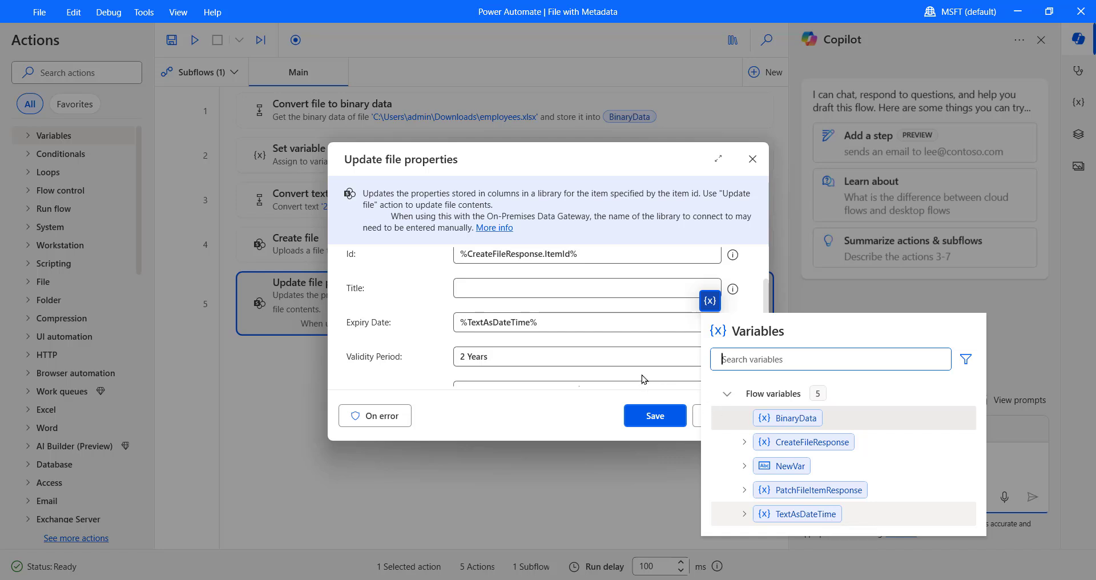
{"action": "left_click", "coordinate": [534, 323]}
{"action": "left_click", "coordinate": [522, 361]}
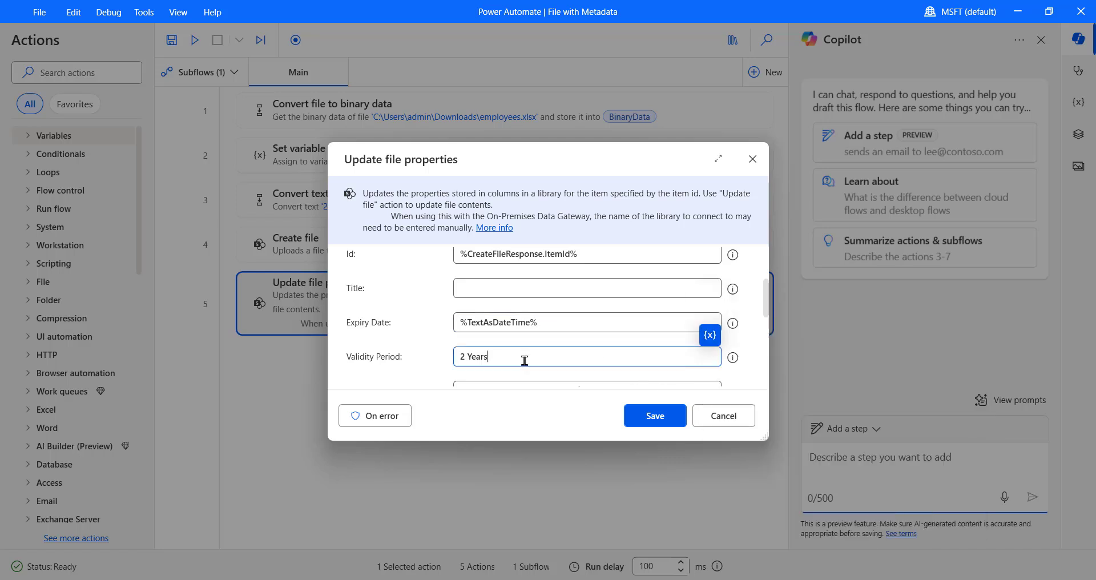
{"action": "scroll", "coordinate": [521, 361], "scroll_direction": "down", "scroll_amount": 1}
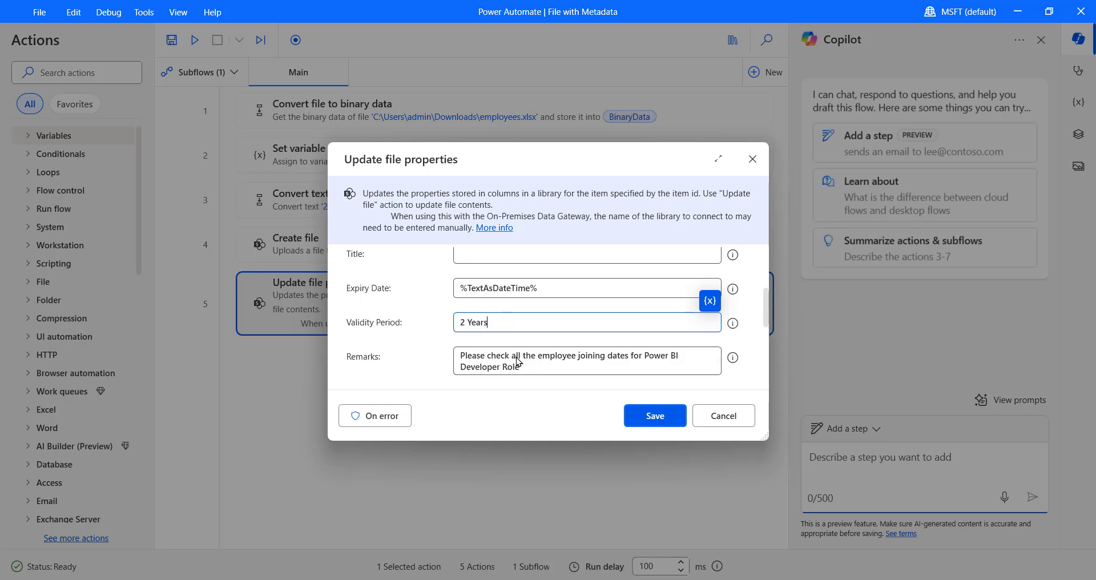
Check the Department, Confidentiality Level and Approver Claims values and the confidentiality options, and save the Update file properties action.
{"action": "scroll", "coordinate": [518, 361], "scroll_direction": "down", "scroll_amount": 4}
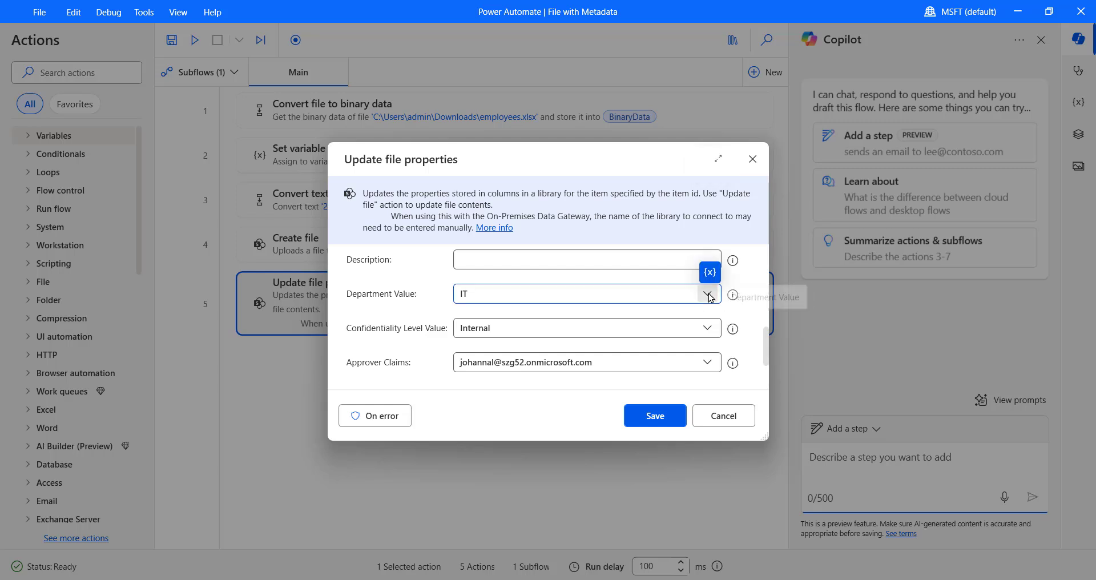
{"action": "left_click", "coordinate": [709, 294]}
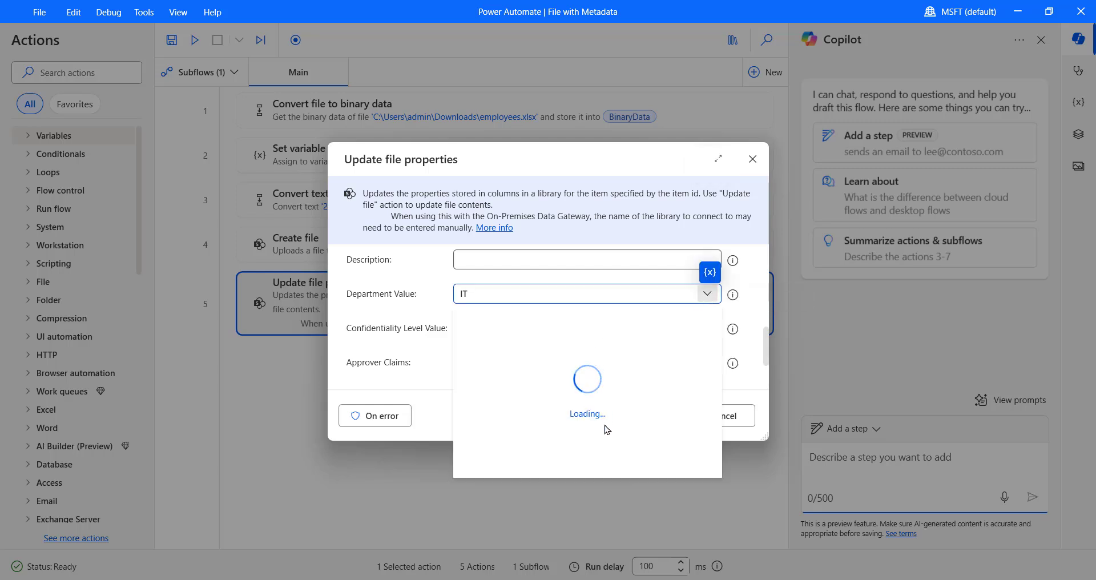
{"action": "left_click", "coordinate": [520, 297]}
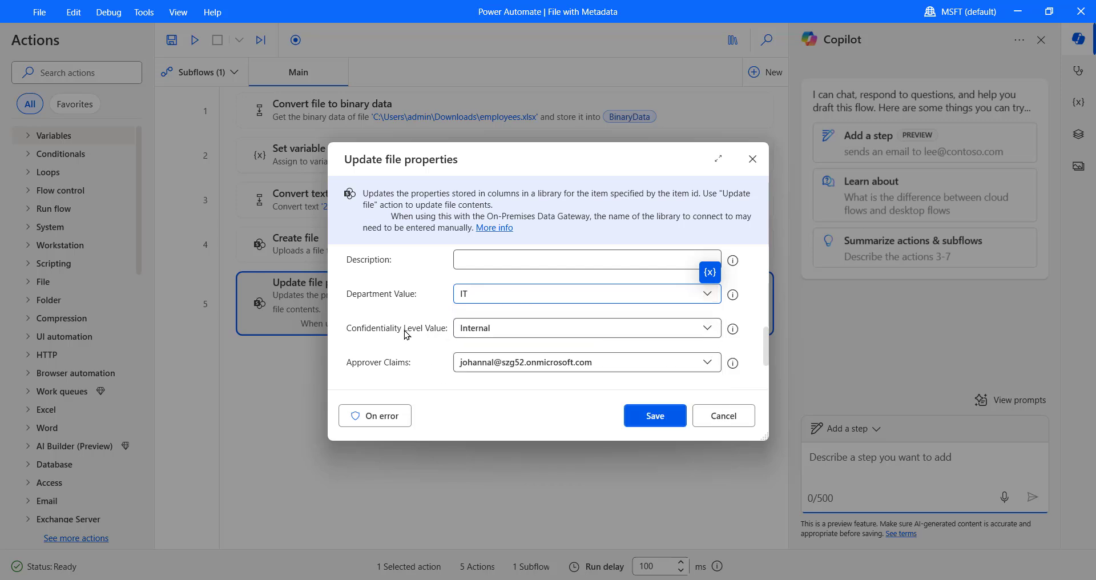
{"action": "left_click", "coordinate": [709, 332]}
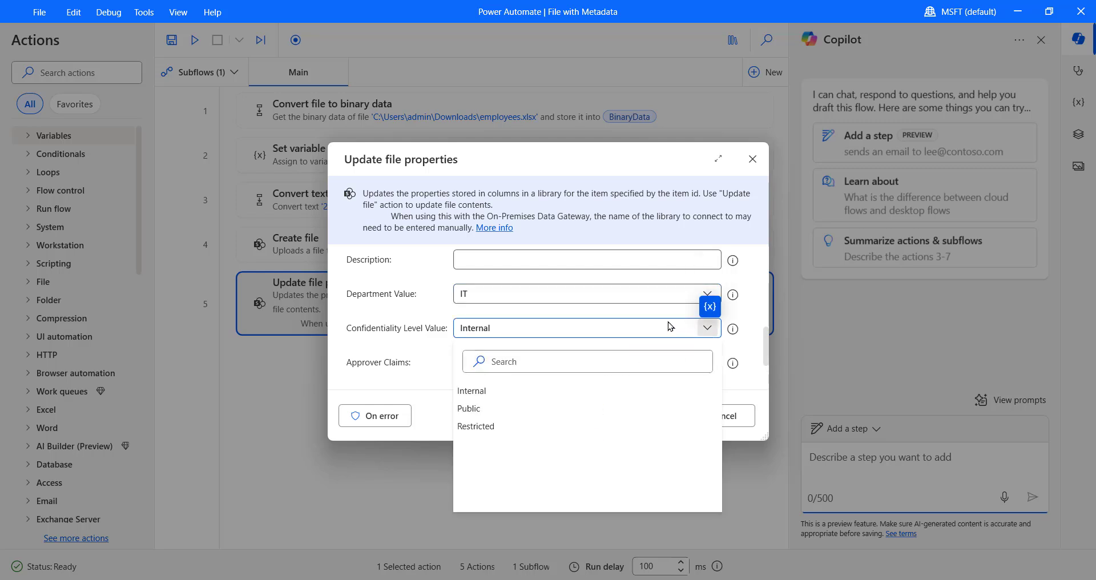
{"action": "left_click", "coordinate": [631, 328]}
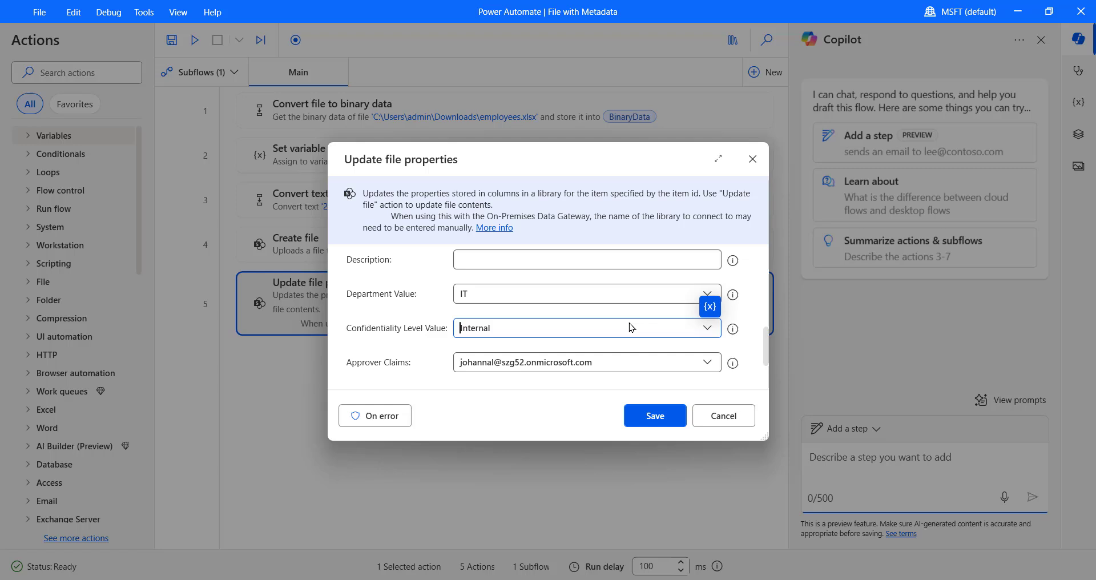
{"action": "left_click", "coordinate": [620, 362]}
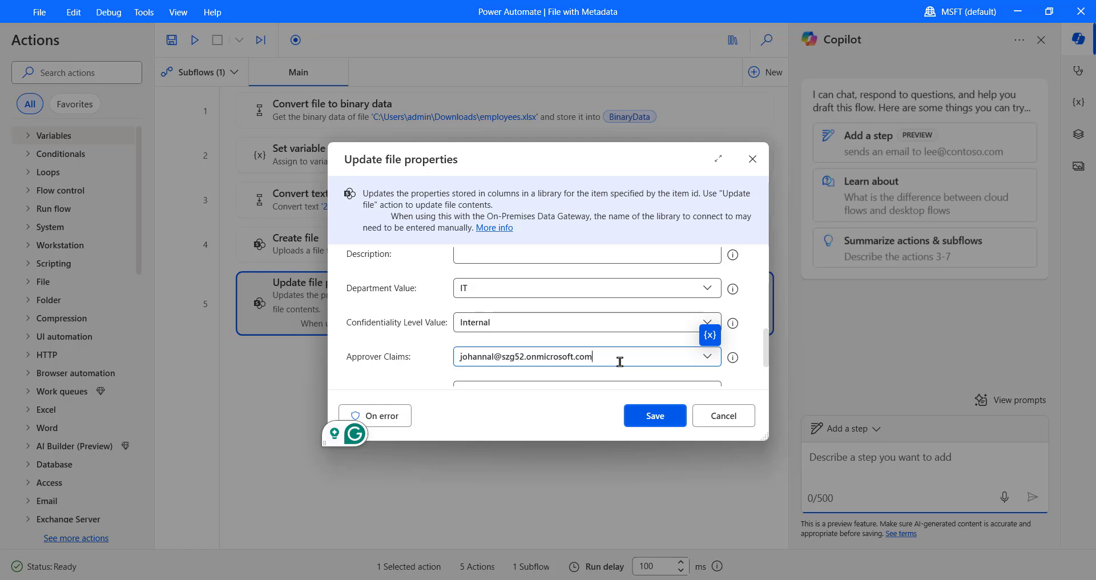
{"action": "scroll", "coordinate": [620, 361], "scroll_direction": "down", "scroll_amount": 1}
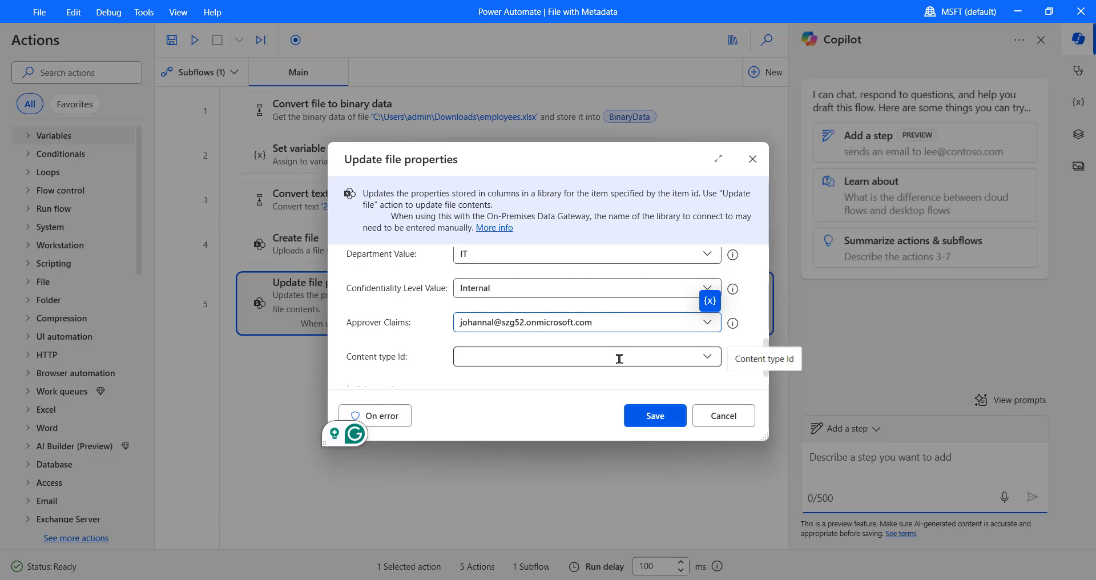
{"action": "left_click", "coordinate": [659, 416]}
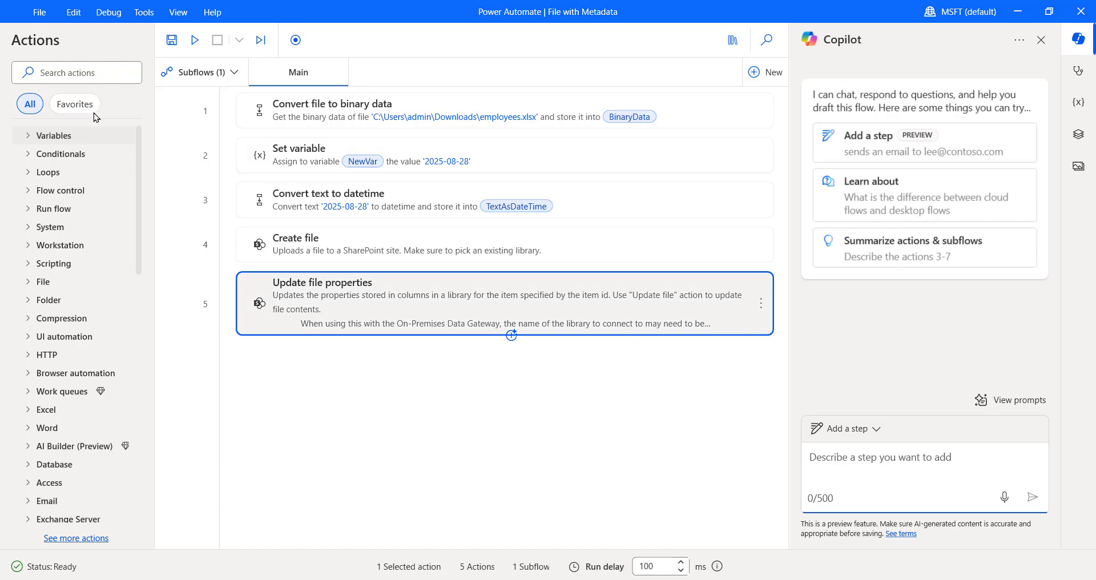
Save the File with Metadata flow and run it.
{"action": "left_click", "coordinate": [174, 42]}
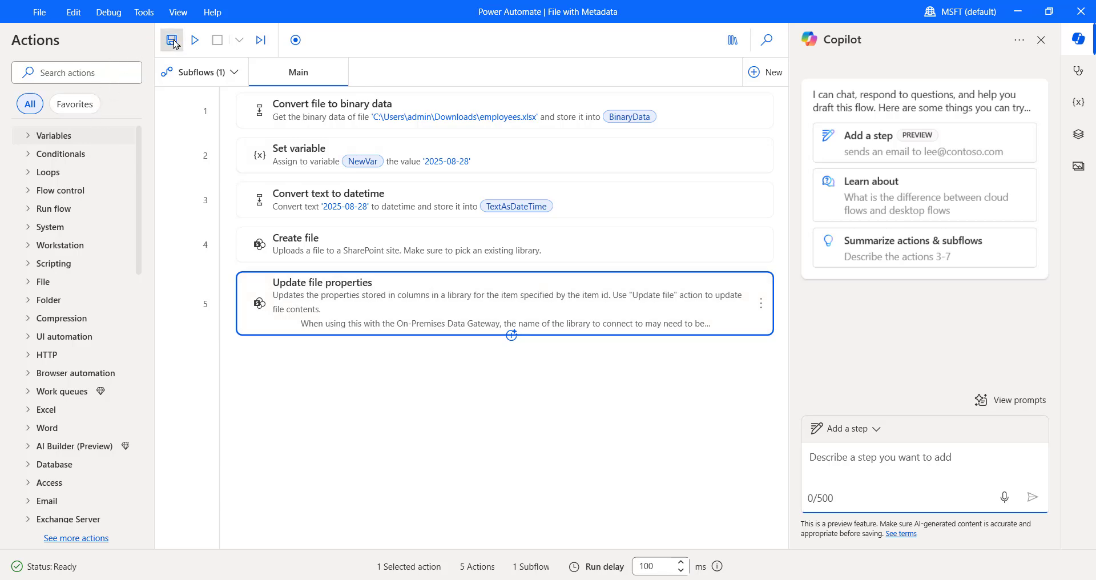
{"action": "left_click", "coordinate": [195, 40]}
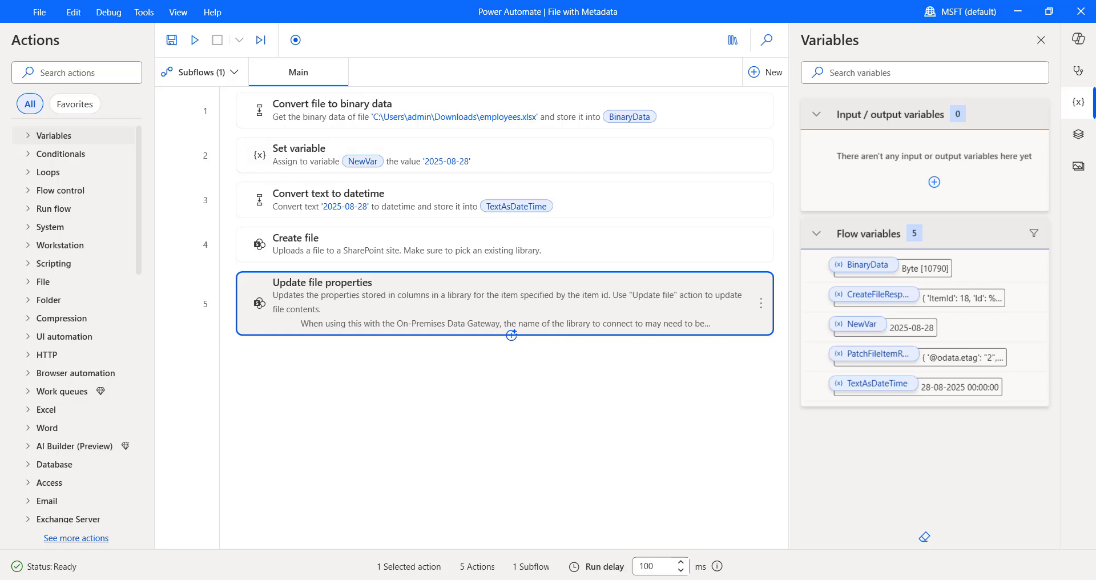
Return to SharePoint in the browser, refresh the Employee Documents library, and check the uploaded Employees Joined 2025.xlsx file's metadata across all columns.
{"action": "left_click", "coordinate": [1018, 12]}
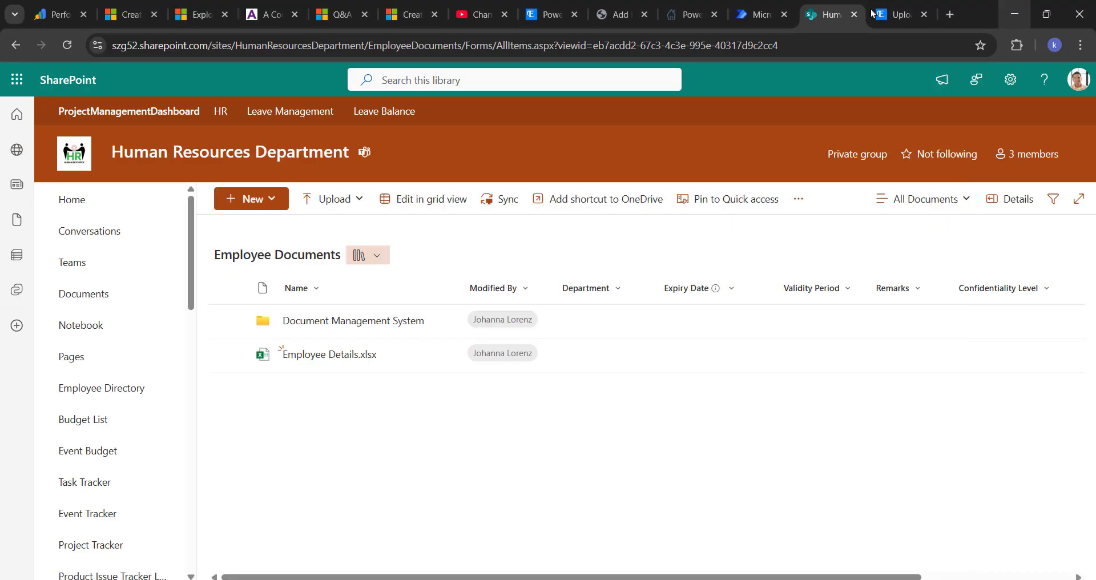
{"action": "left_click", "coordinate": [67, 46]}
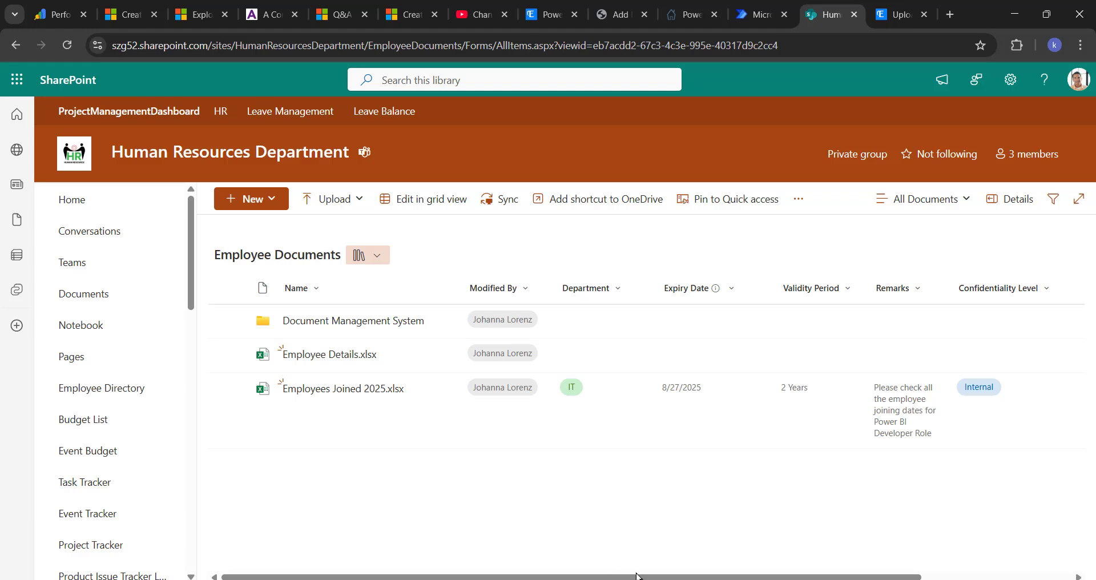
{"action": "left_click_drag", "start_coordinate": [636, 576], "coordinate": [791, 569]}
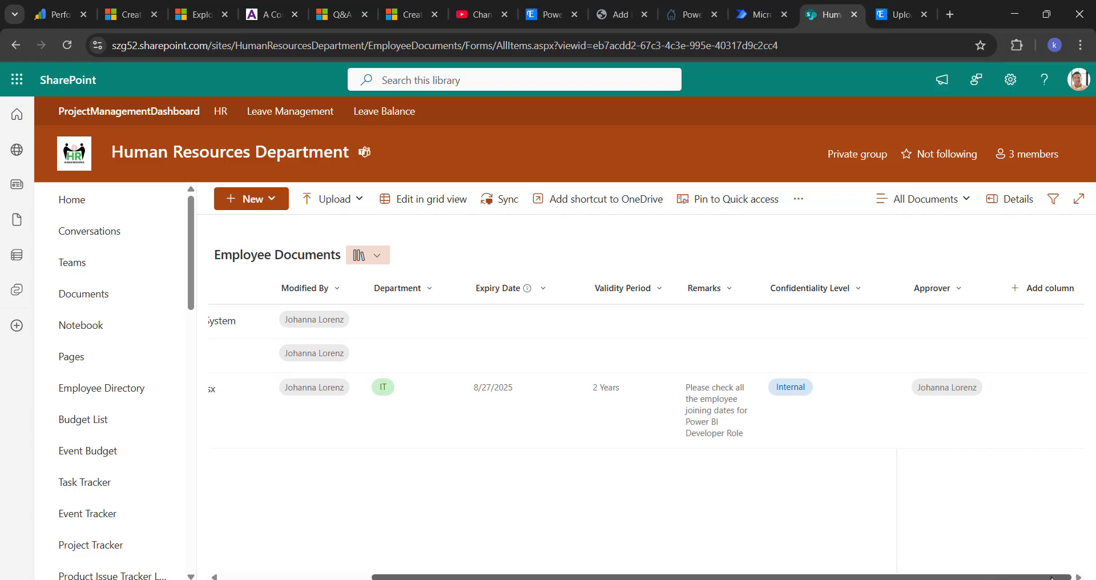
{"action": "left_click_drag", "start_coordinate": [1010, 578], "coordinate": [800, 553]}
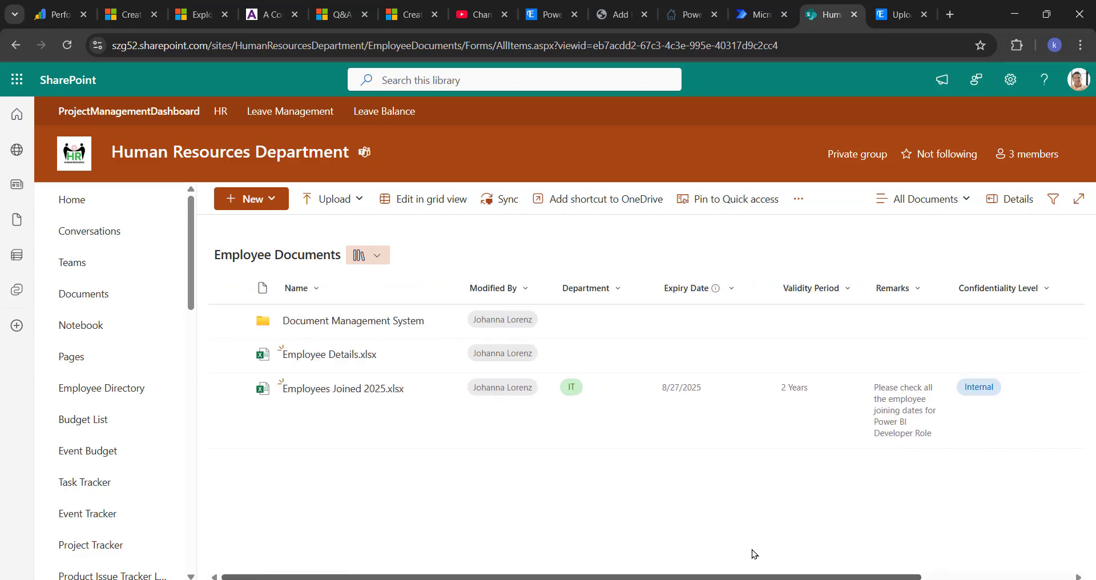